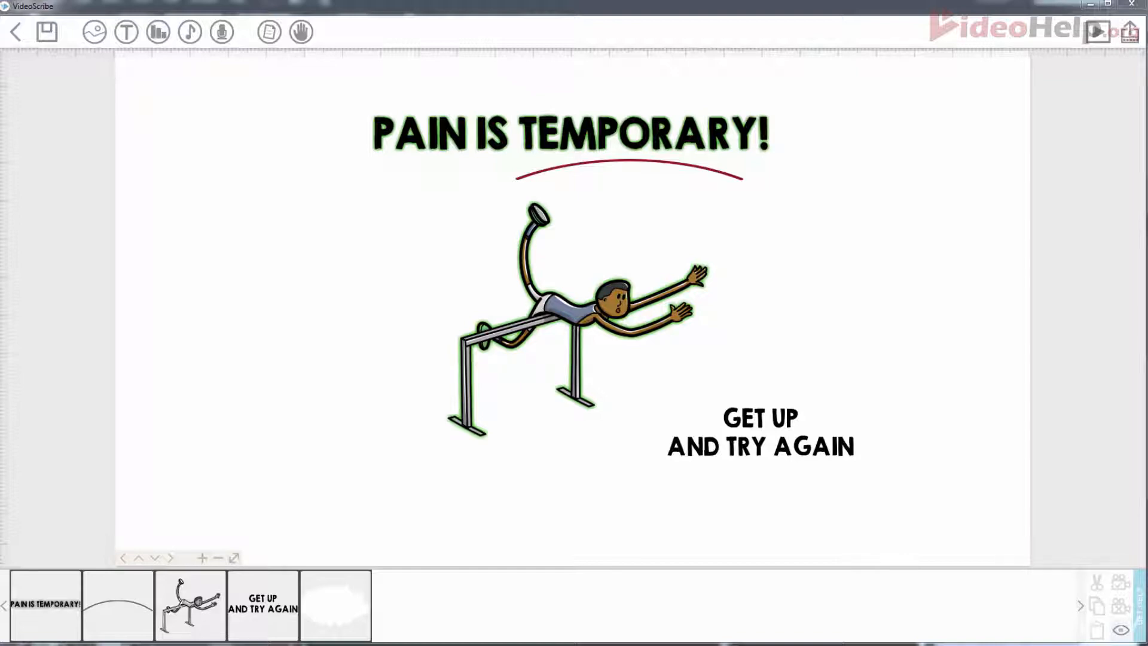
# Open the text properties of the "PAIN IS TEMPORARY!" heading.
pyautogui.click(445, 146)
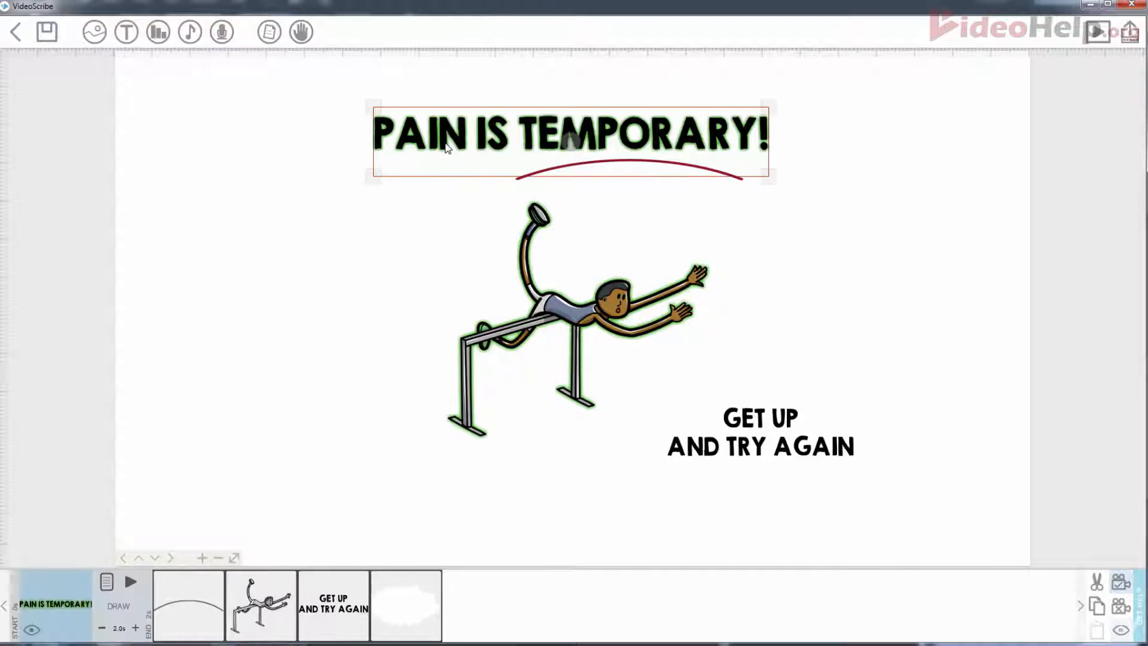
pyautogui.click(105, 583)
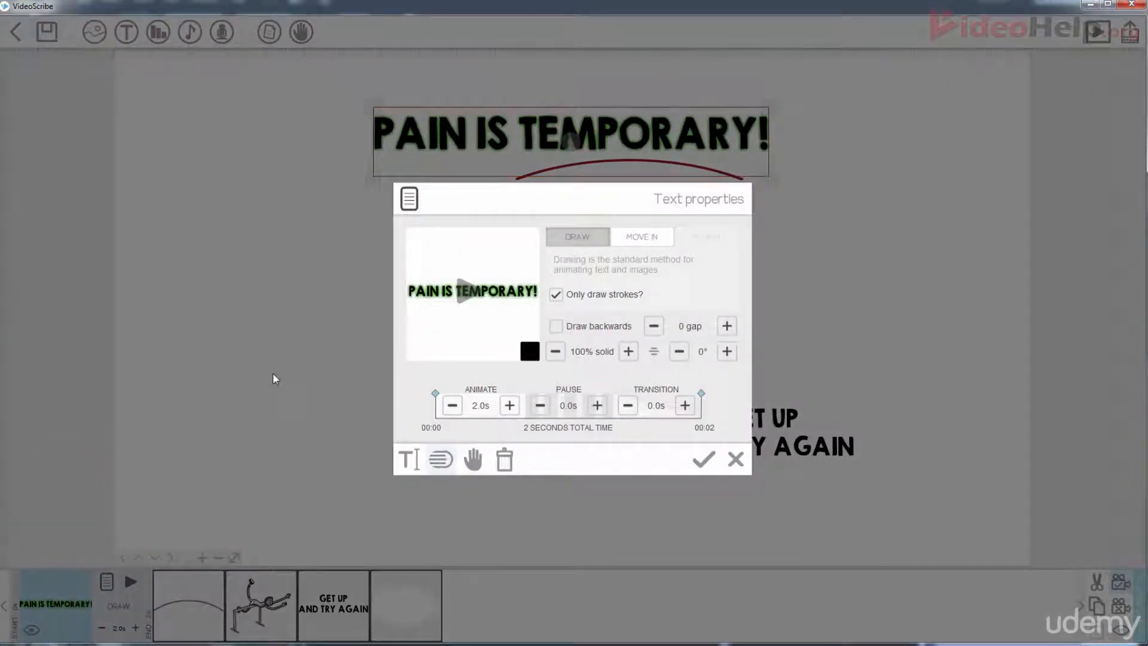
pyautogui.click(272, 375)
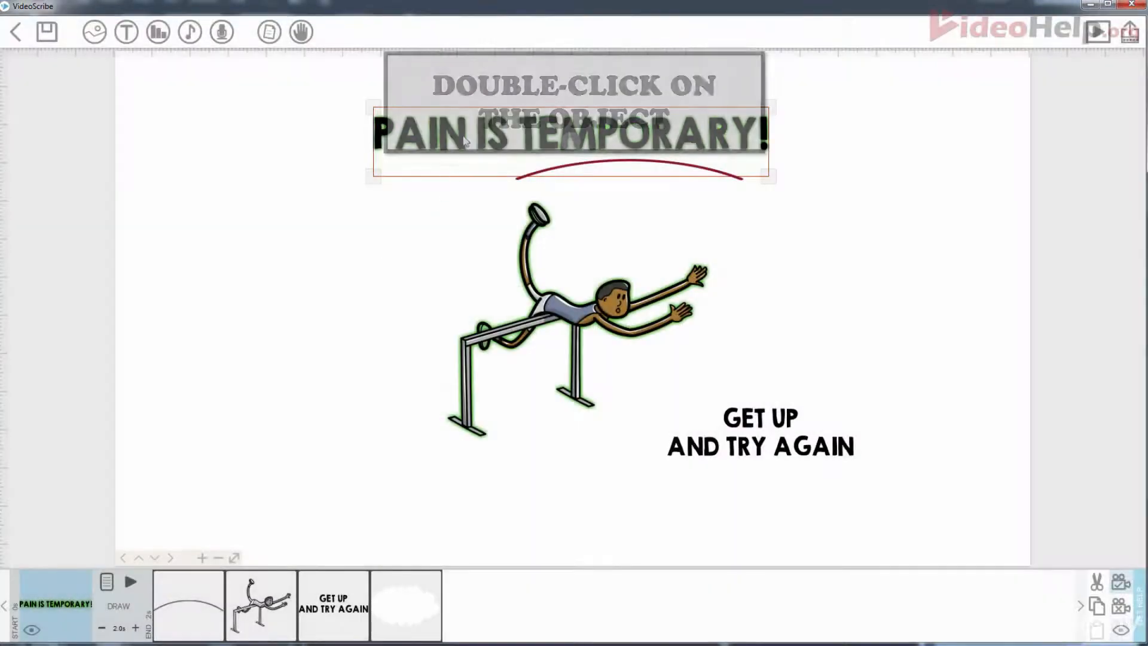
pyautogui.doubleClick(508, 133)
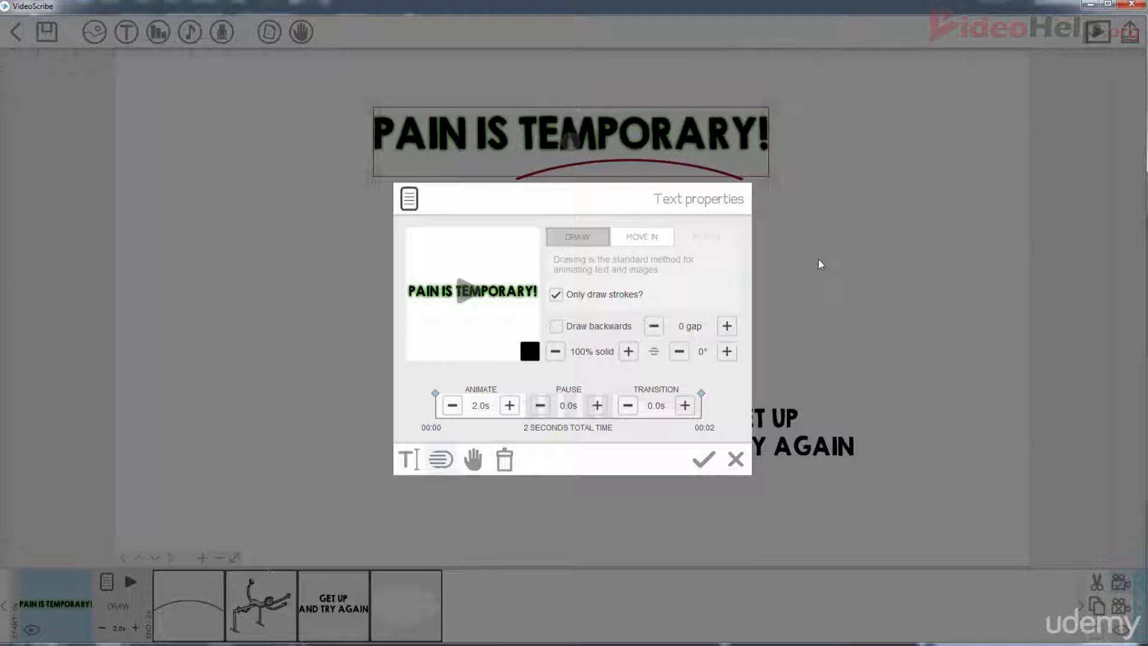
# Switch the heading's animation to Move In, preview it and try out different entry directions.
pyautogui.click(635, 244)
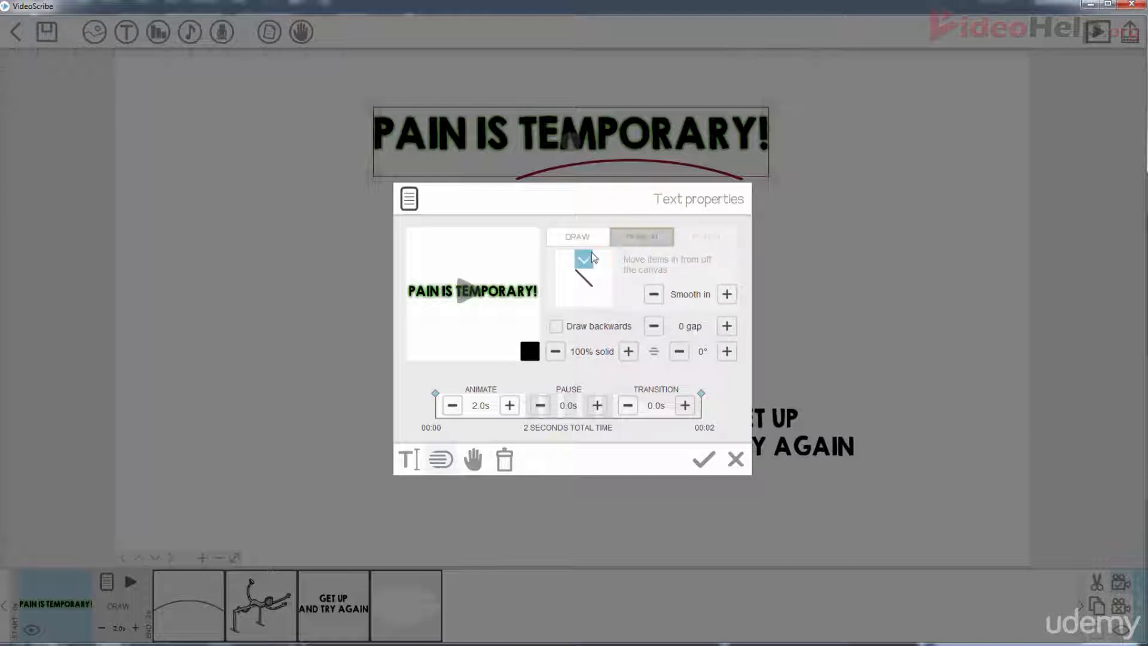
pyautogui.click(472, 296)
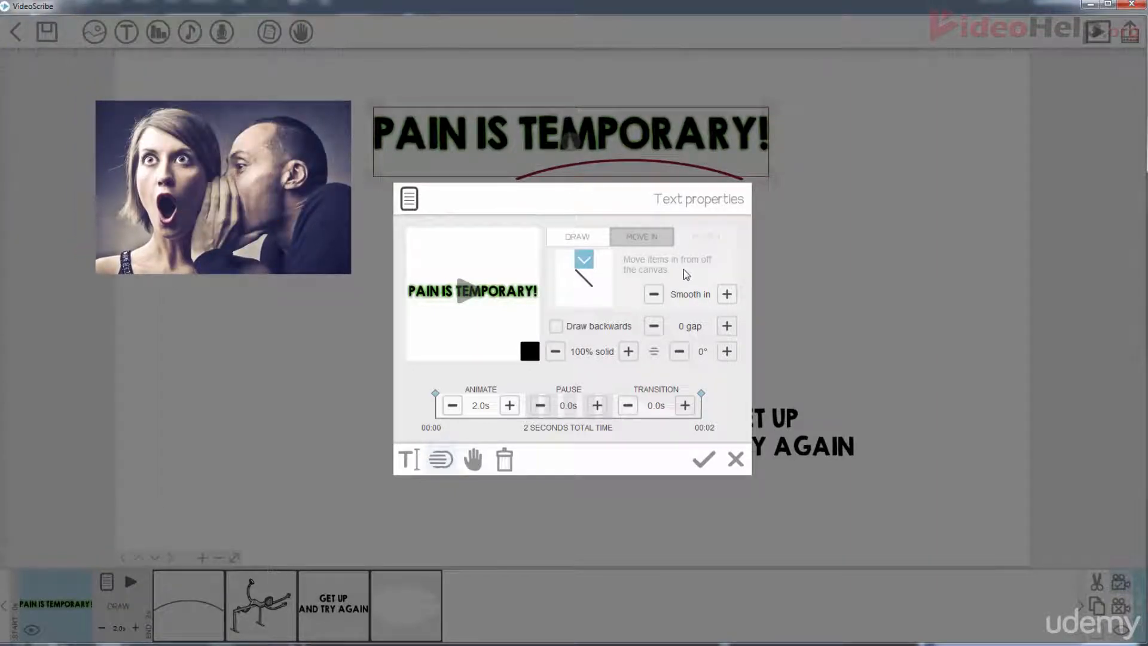
pyautogui.moveTo(584, 259); pyautogui.dragTo(604, 291)
pyautogui.click(604, 301)
pyautogui.click(568, 302)
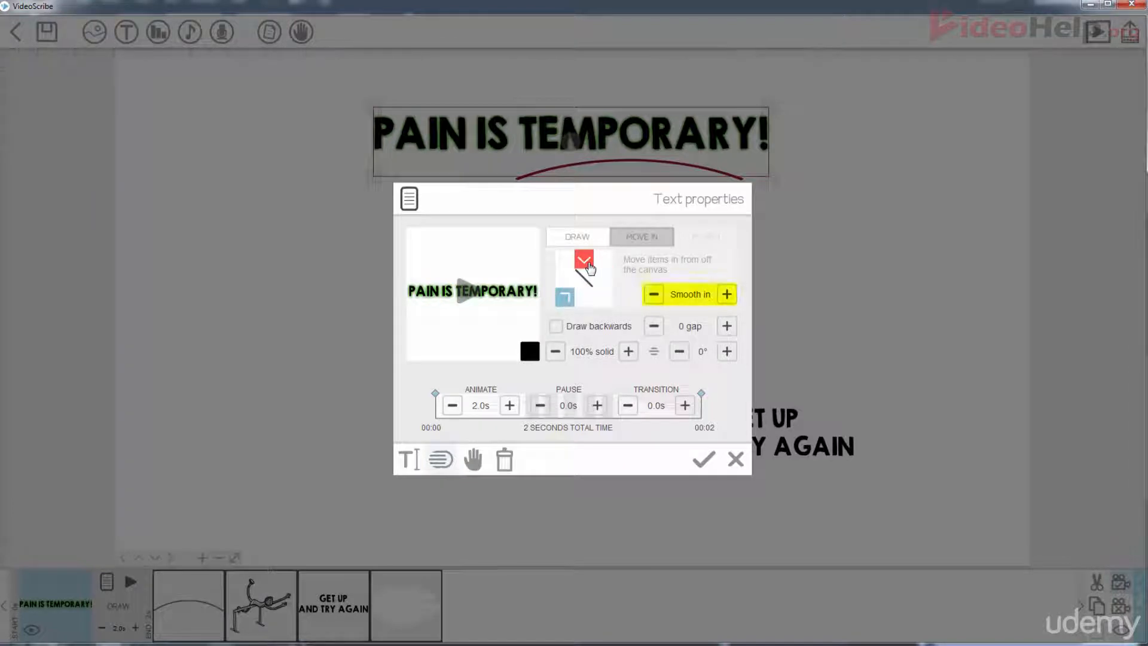
pyautogui.click(586, 264)
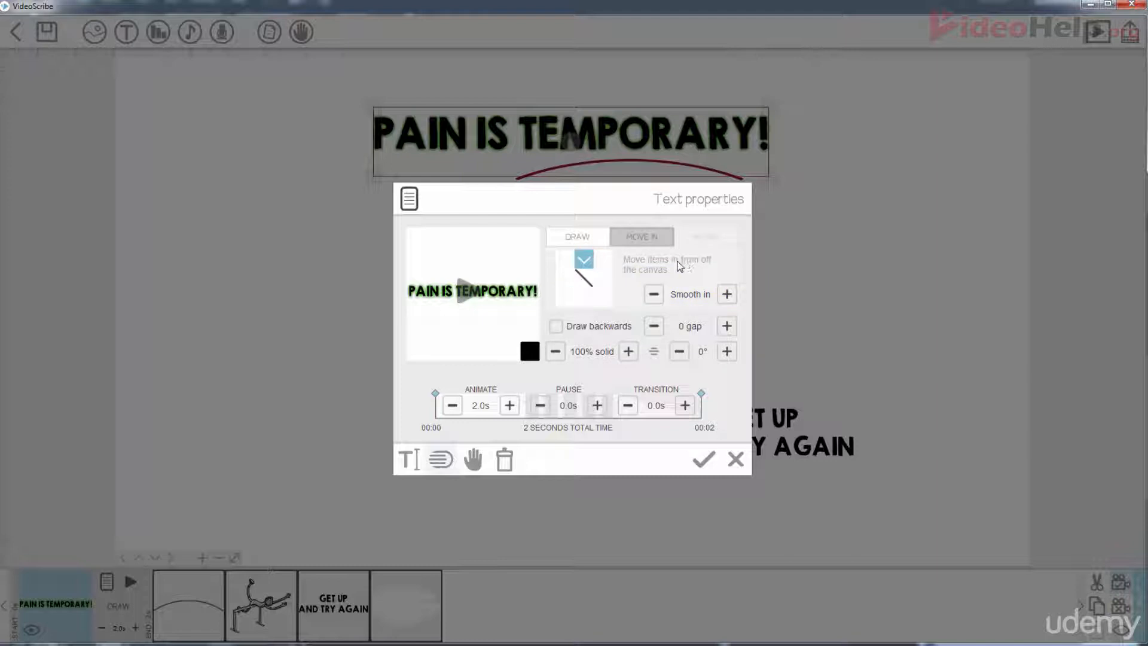
# Preview the heading moving in from below, and return its animation type to Draw.
pyautogui.click(470, 295)
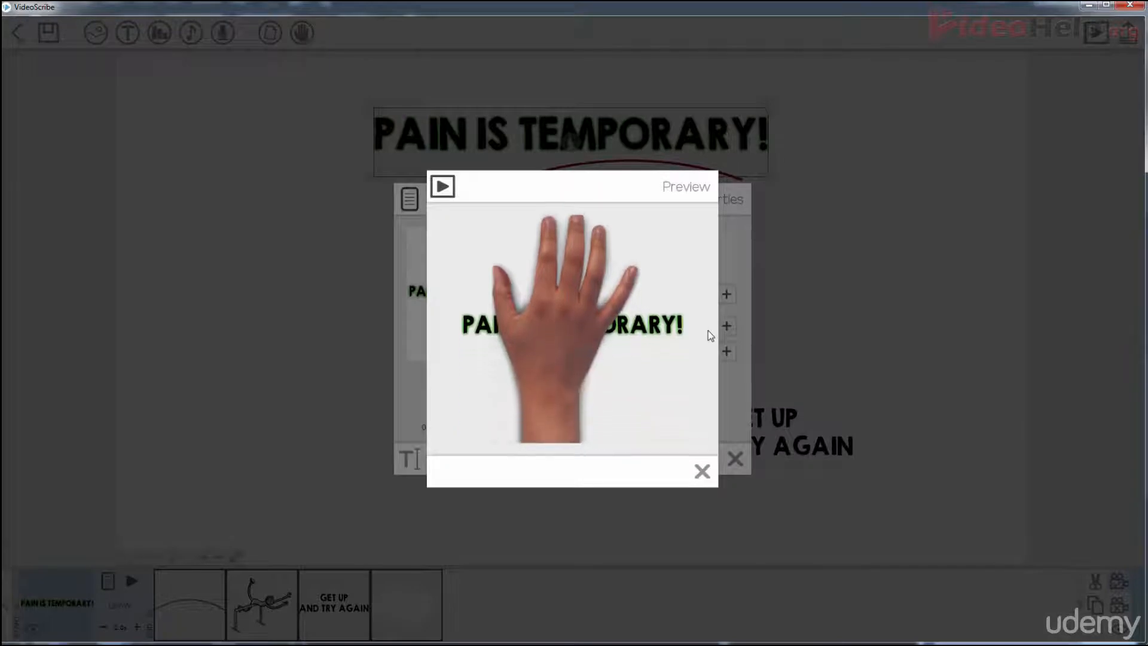
pyautogui.click(702, 471)
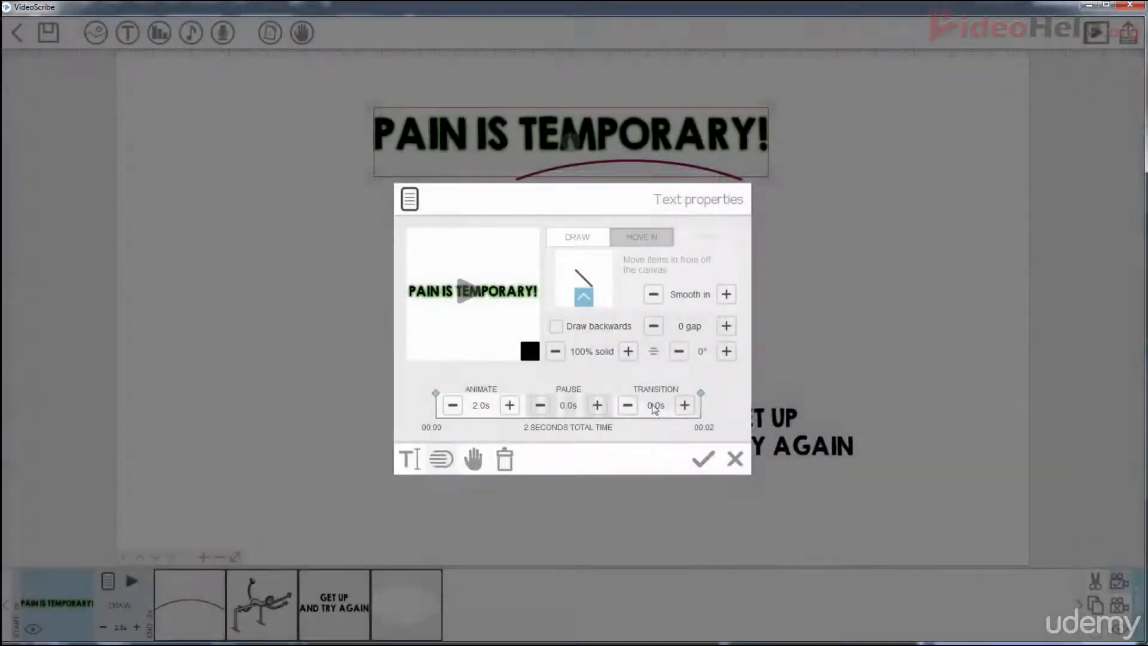
pyautogui.click(571, 238)
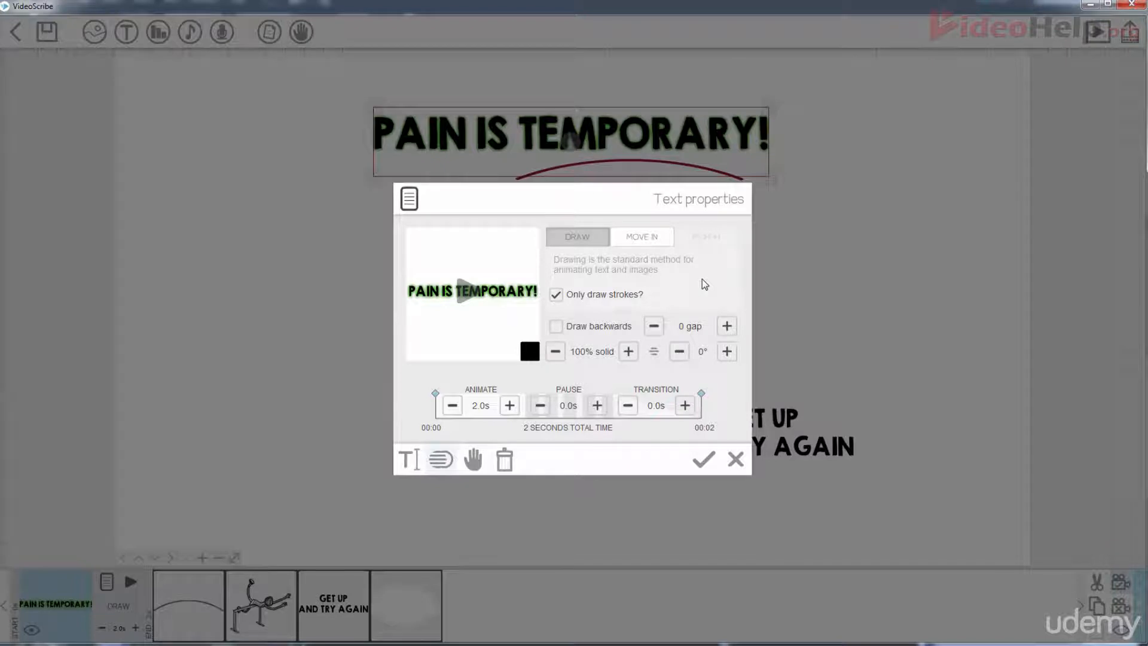
# Enable Draw backwards for the heading and preview the animation.
pyautogui.click(556, 326)
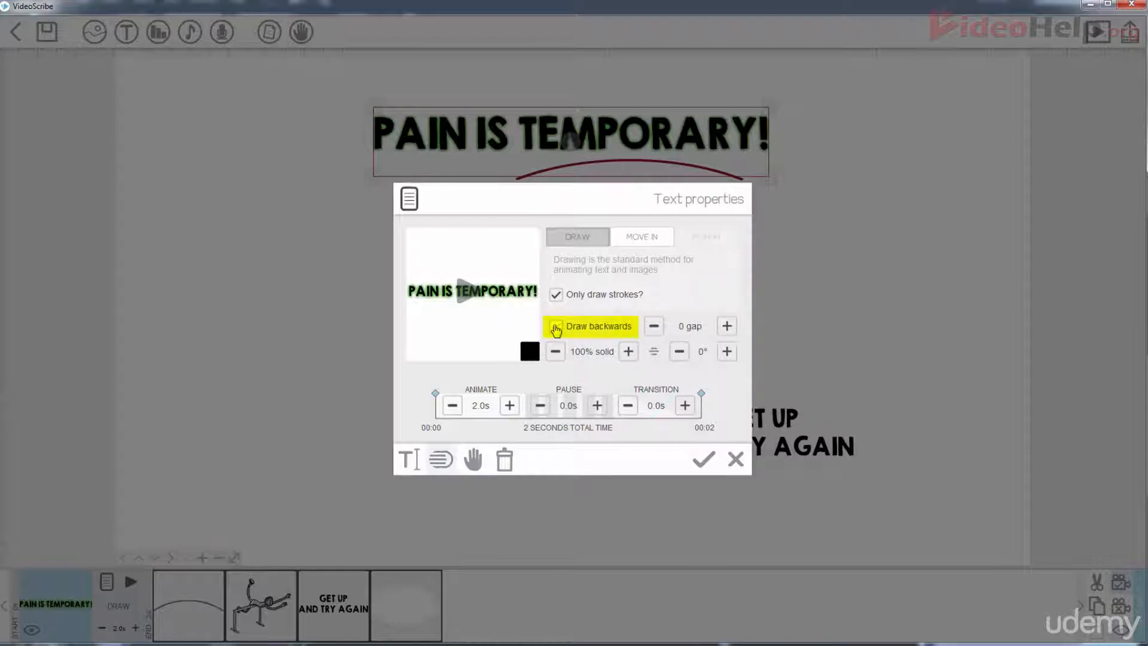
pyautogui.click(469, 293)
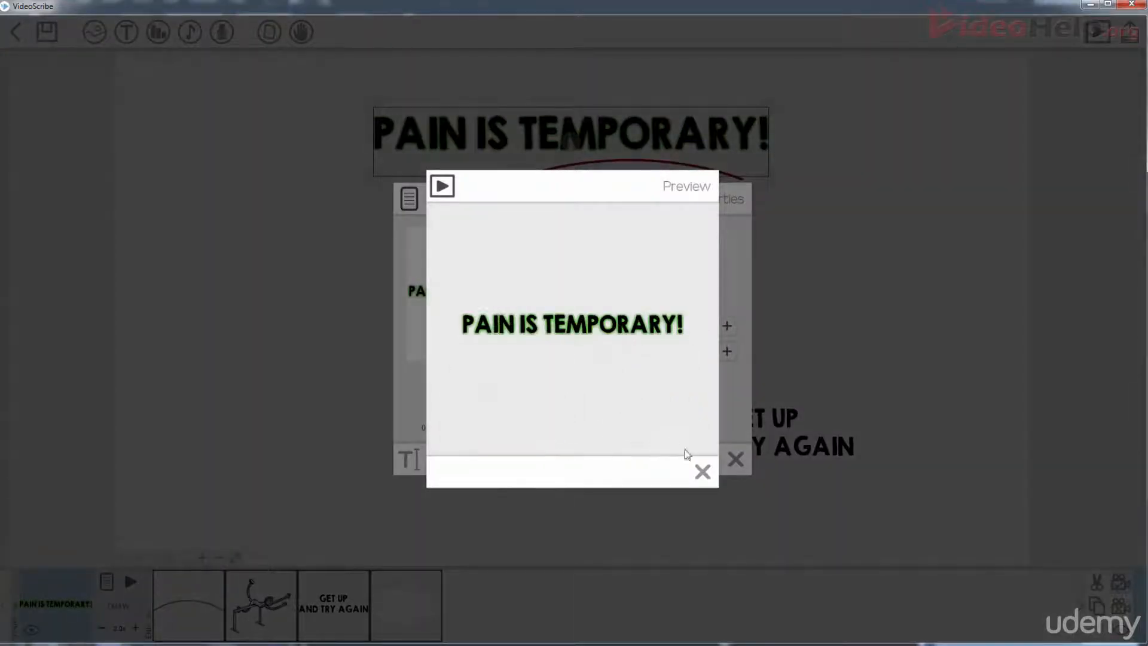
pyautogui.click(702, 472)
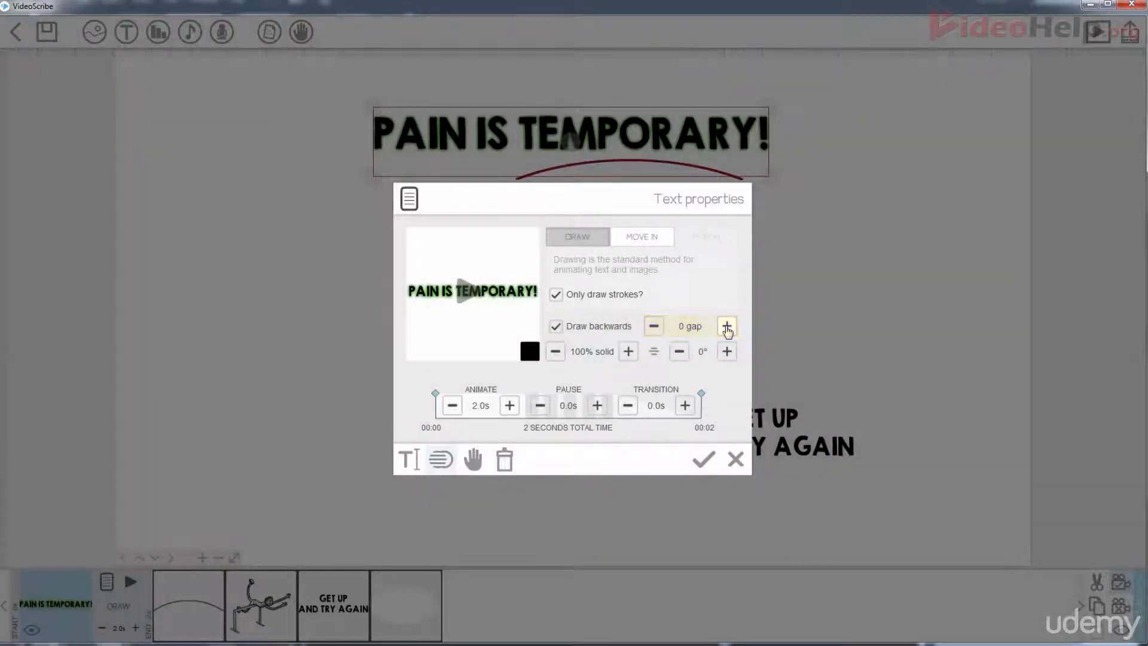
# Try a larger gap value for the heading and bring it back to 0.
pyautogui.click(726, 327)
pyautogui.click(726, 326)
pyautogui.click(727, 326)
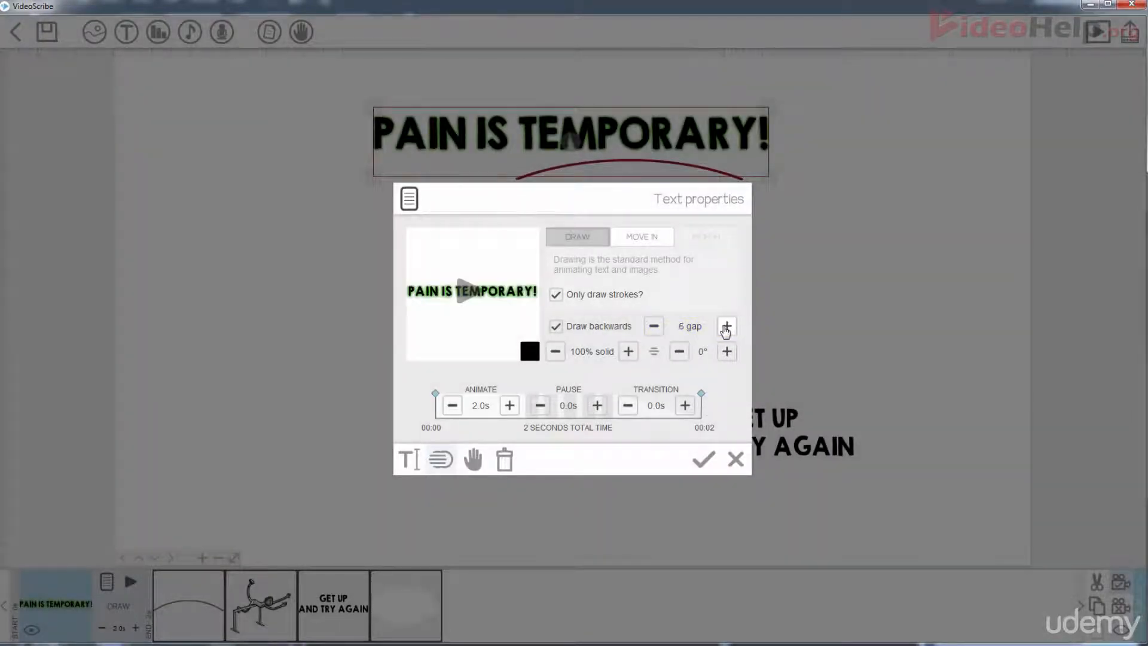
pyautogui.click(727, 327)
pyautogui.click(727, 326)
pyautogui.click(653, 328)
pyautogui.click(653, 327)
pyautogui.click(653, 328)
pyautogui.click(653, 328)
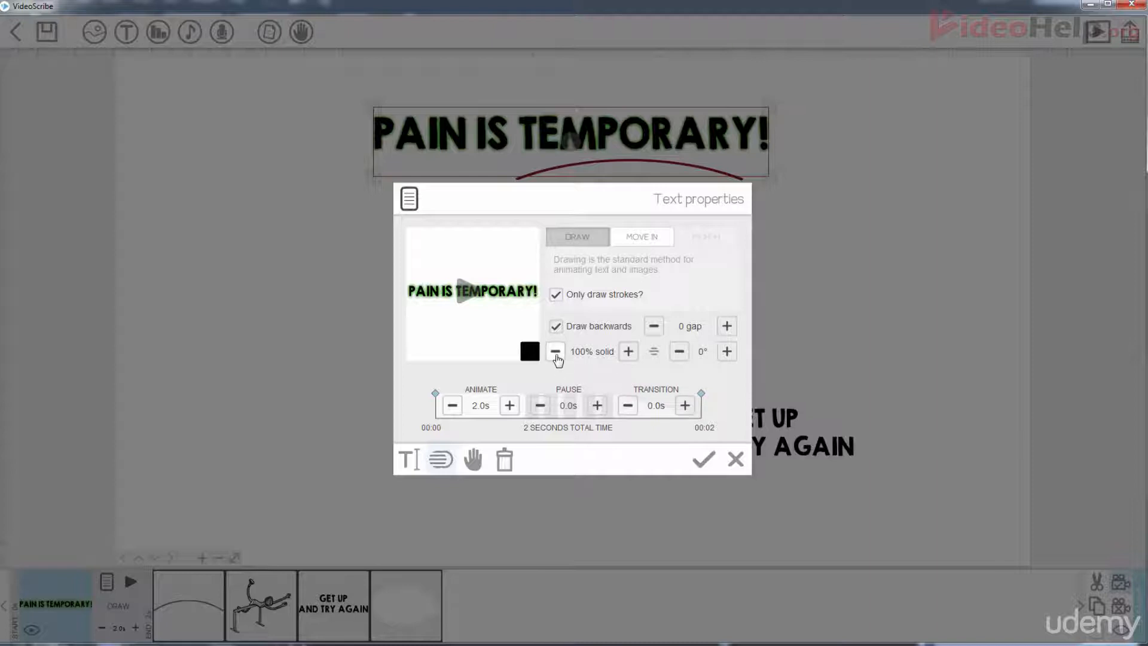
# Lower the heading's solidity to 70% and restore it to 100%.
pyautogui.click(555, 353)
pyautogui.click(556, 353)
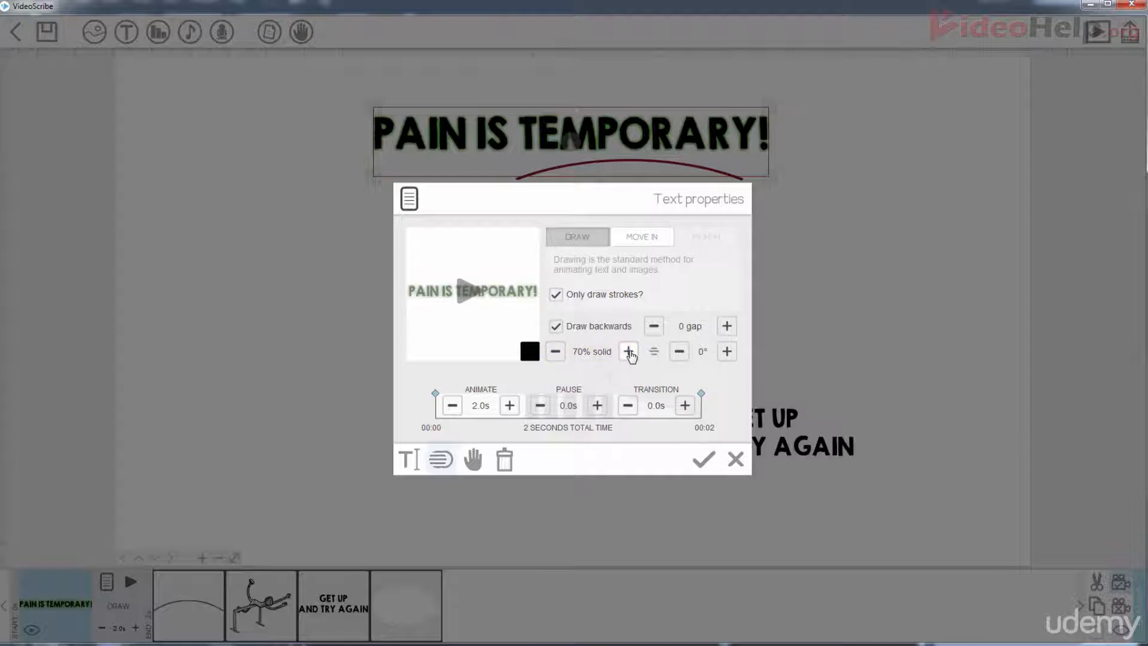
pyautogui.click(629, 353)
pyautogui.click(629, 353)
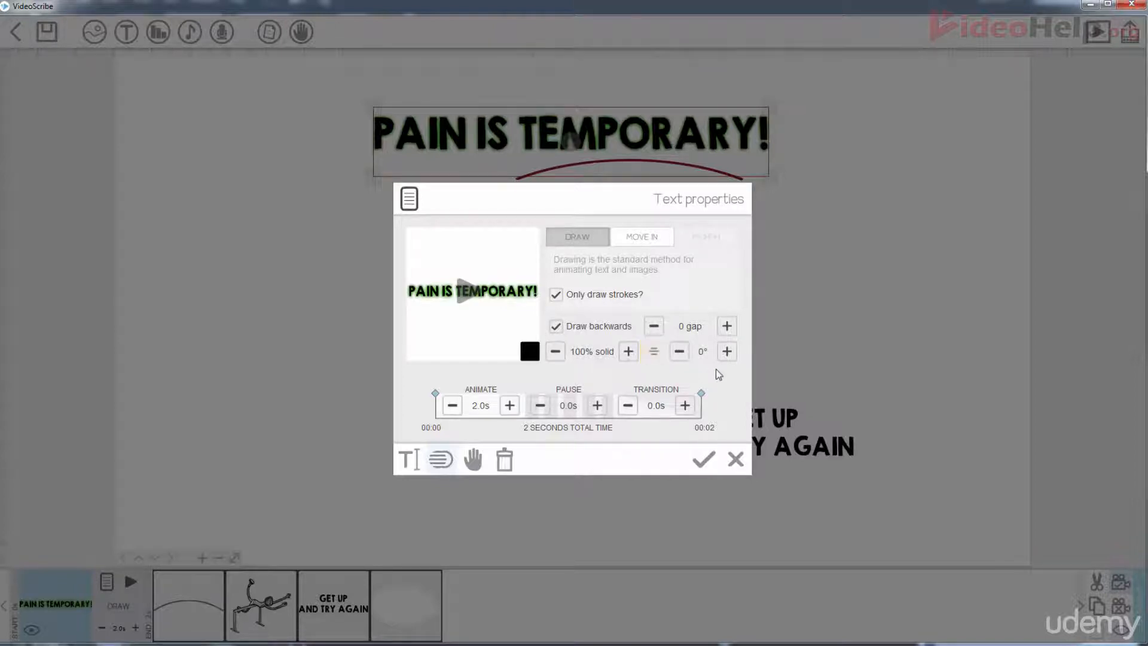
# Try rotating the heading by several degrees and bring the angle back to 0°.
pyautogui.click(726, 352)
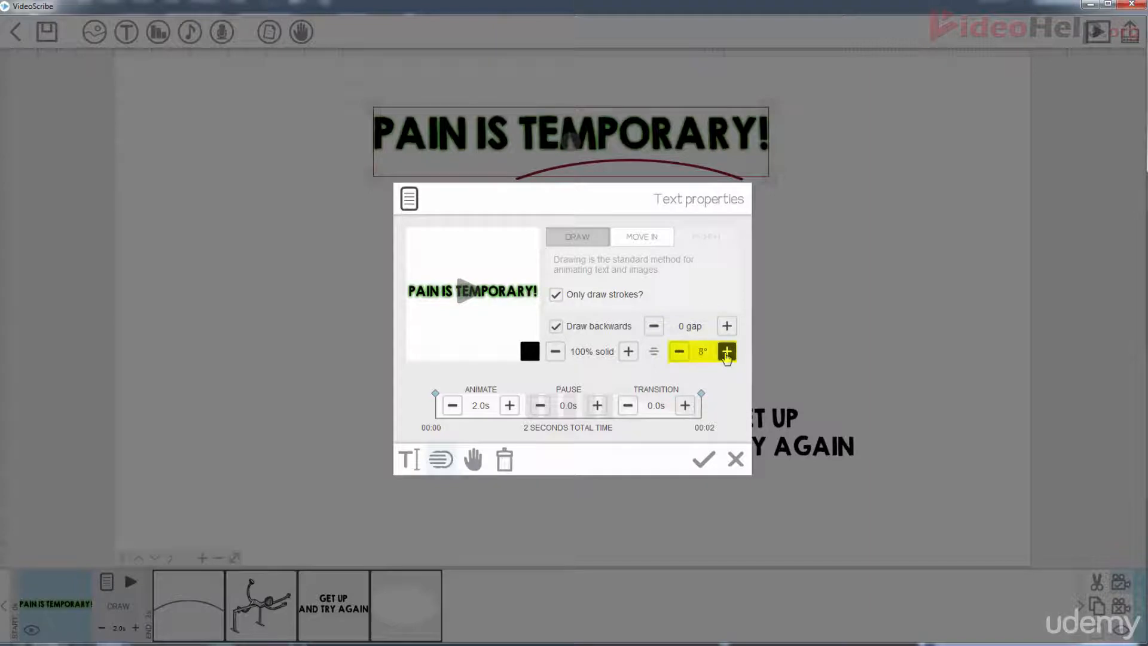
pyautogui.click(678, 352)
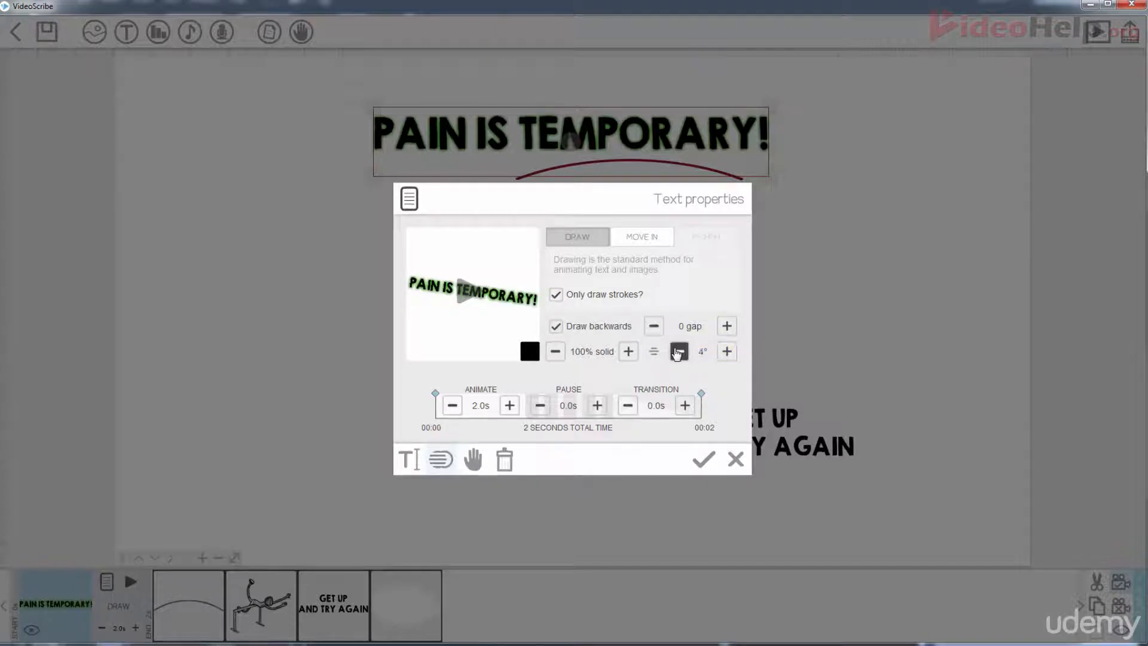
pyautogui.click(679, 352)
pyautogui.click(679, 352)
pyautogui.click(678, 352)
pyautogui.click(679, 352)
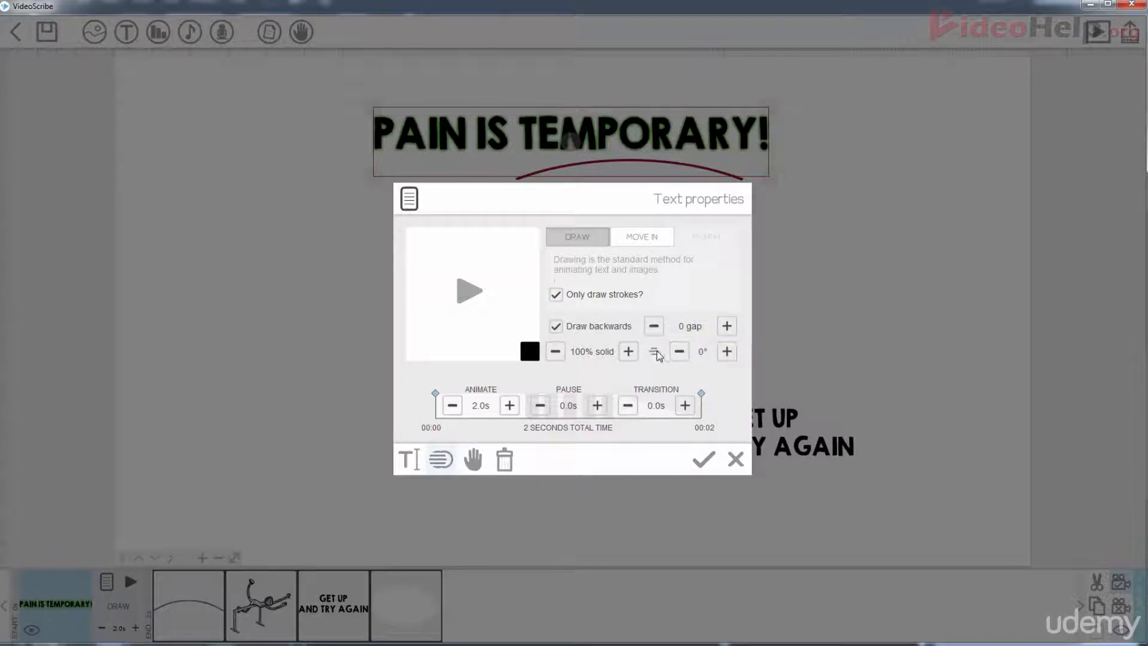
# Try brown (b86c28) as the heading's colour and change it back to black.
pyautogui.click(530, 354)
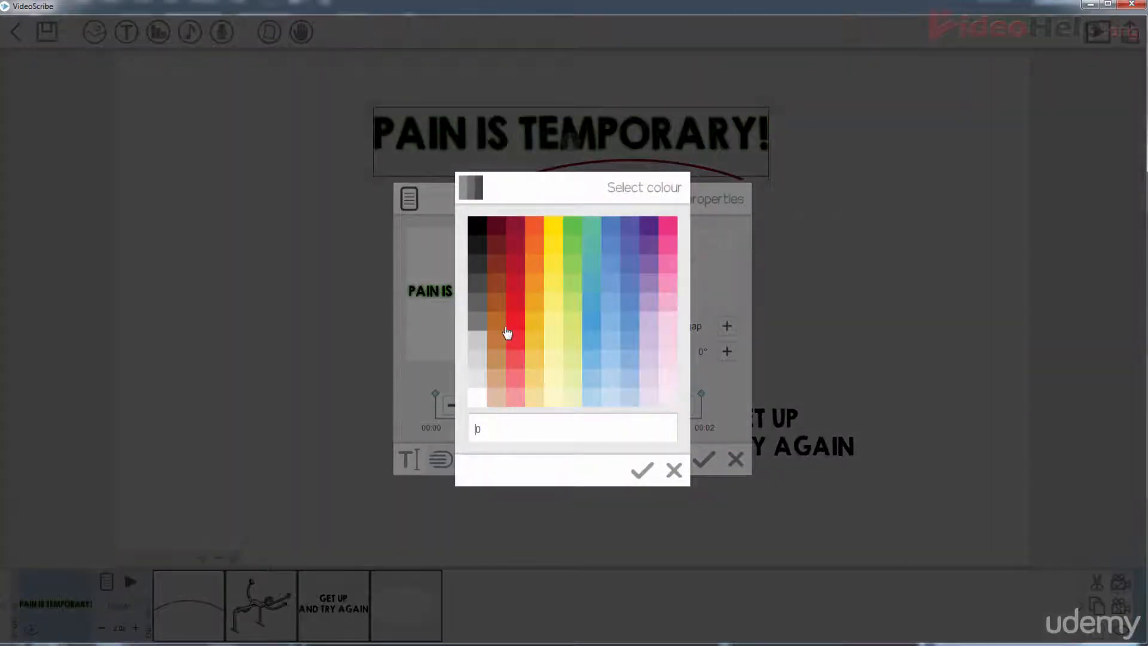
pyautogui.click(495, 323)
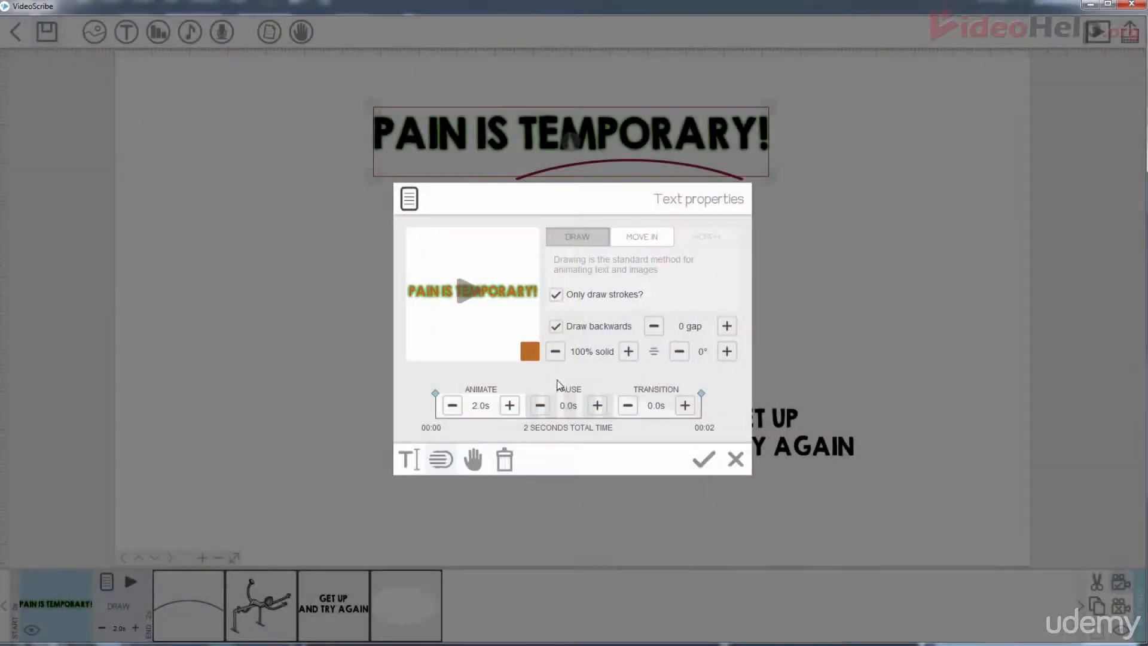
pyautogui.click(530, 351)
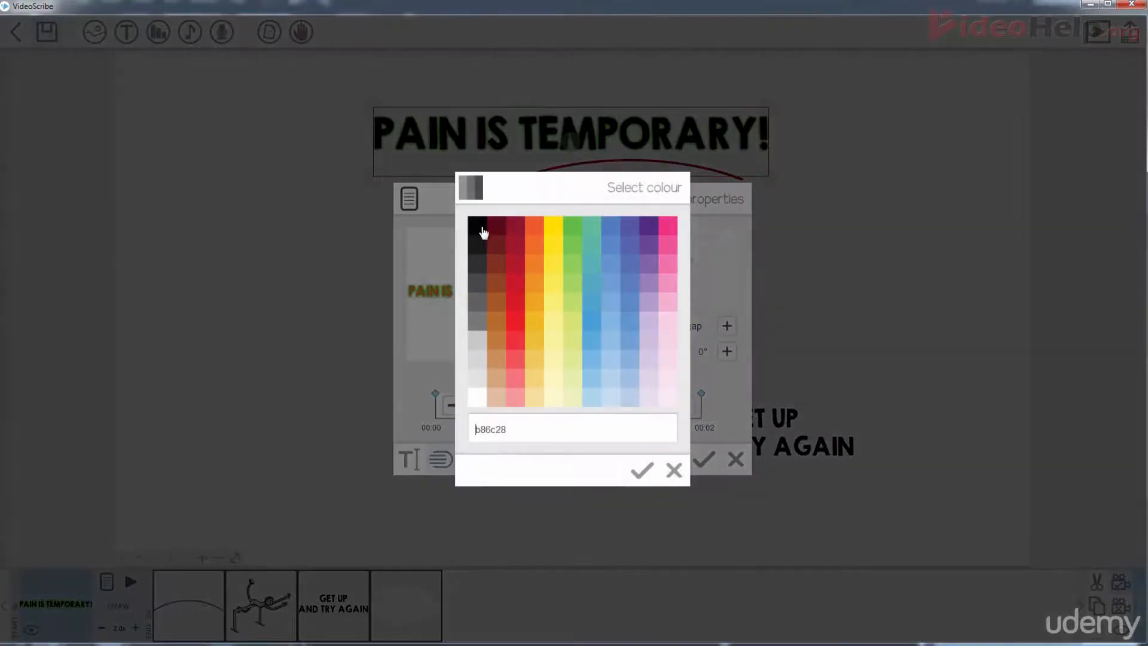
pyautogui.click(484, 232)
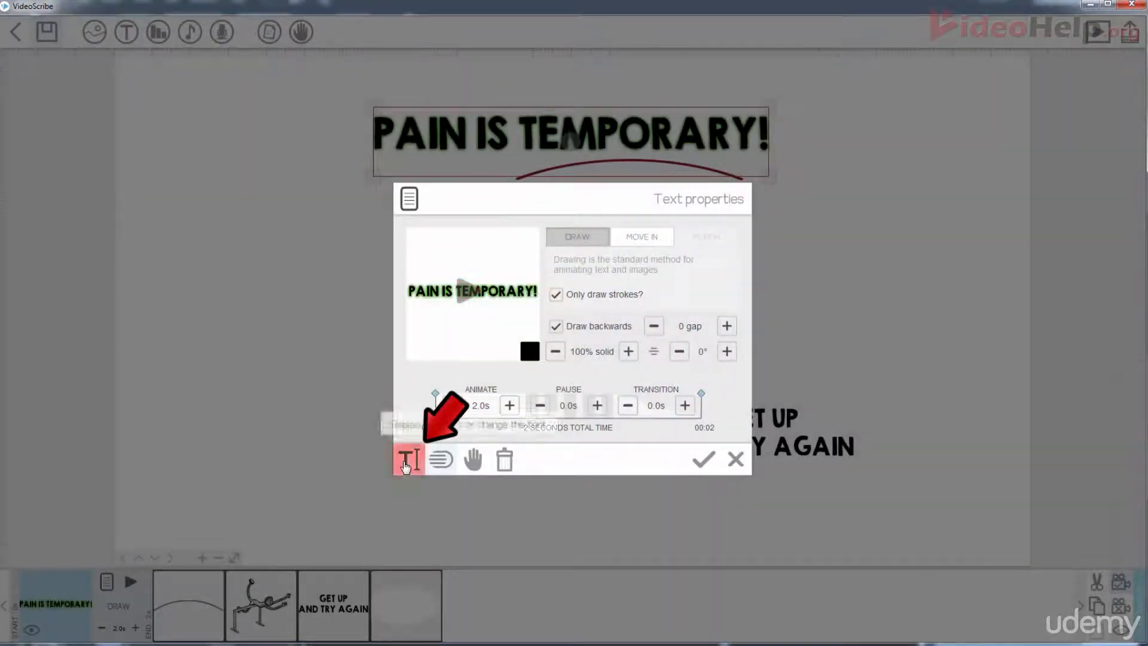
# Examine the Replace text options for the heading's wording, font and colour, keeping them as they are.
pyautogui.click(407, 462)
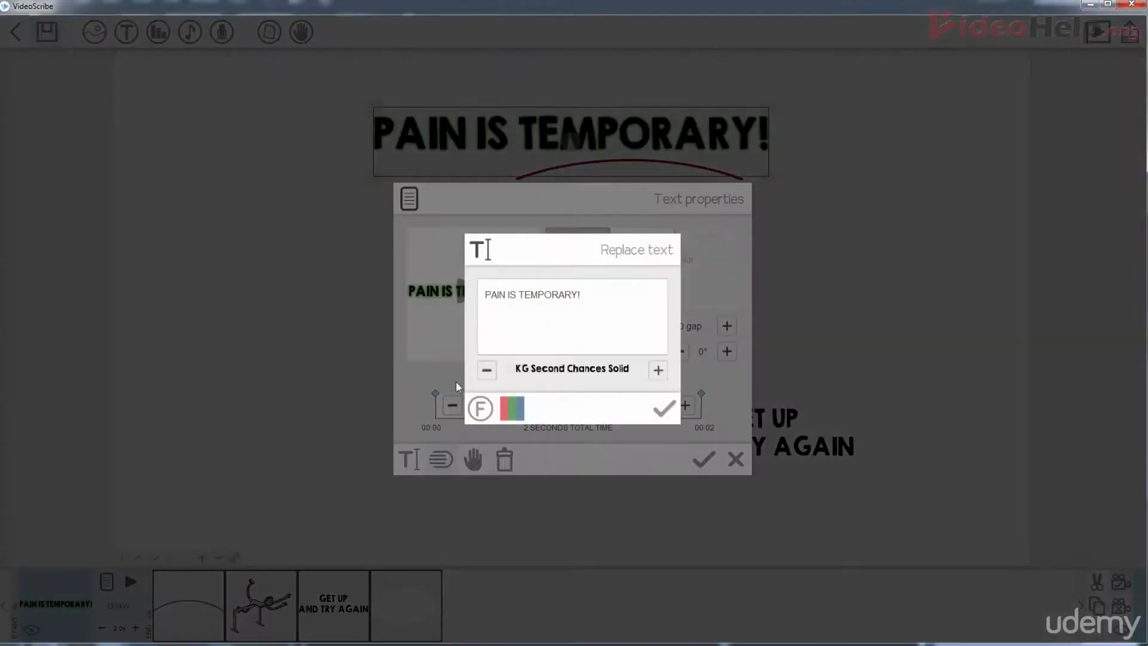
pyautogui.click(664, 409)
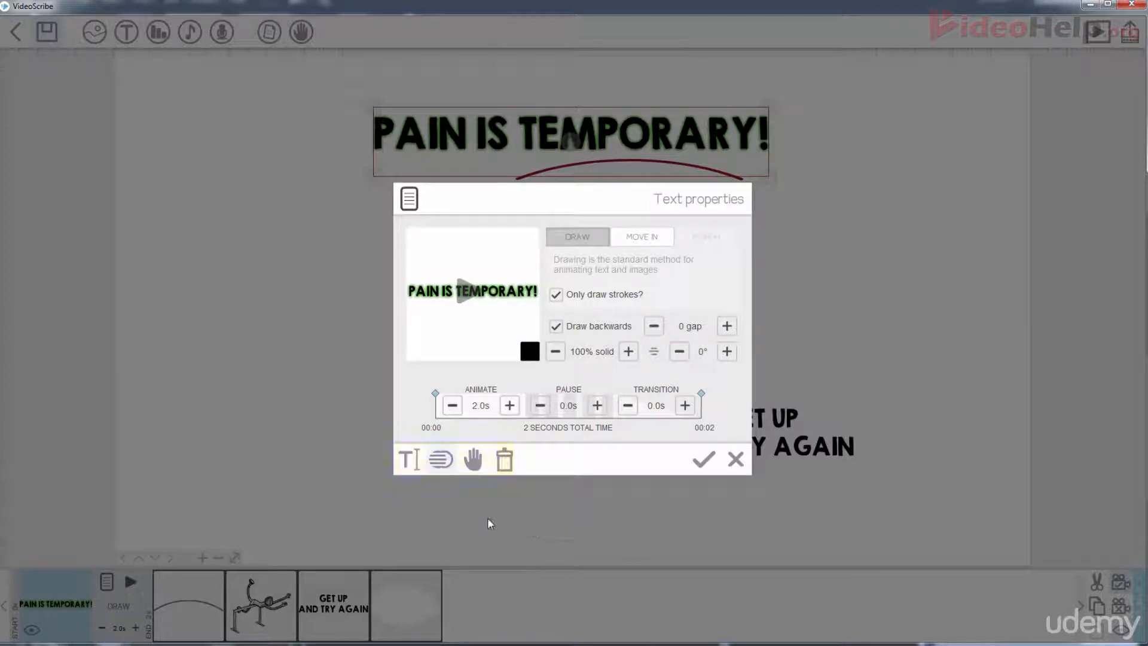
pyautogui.click(409, 459)
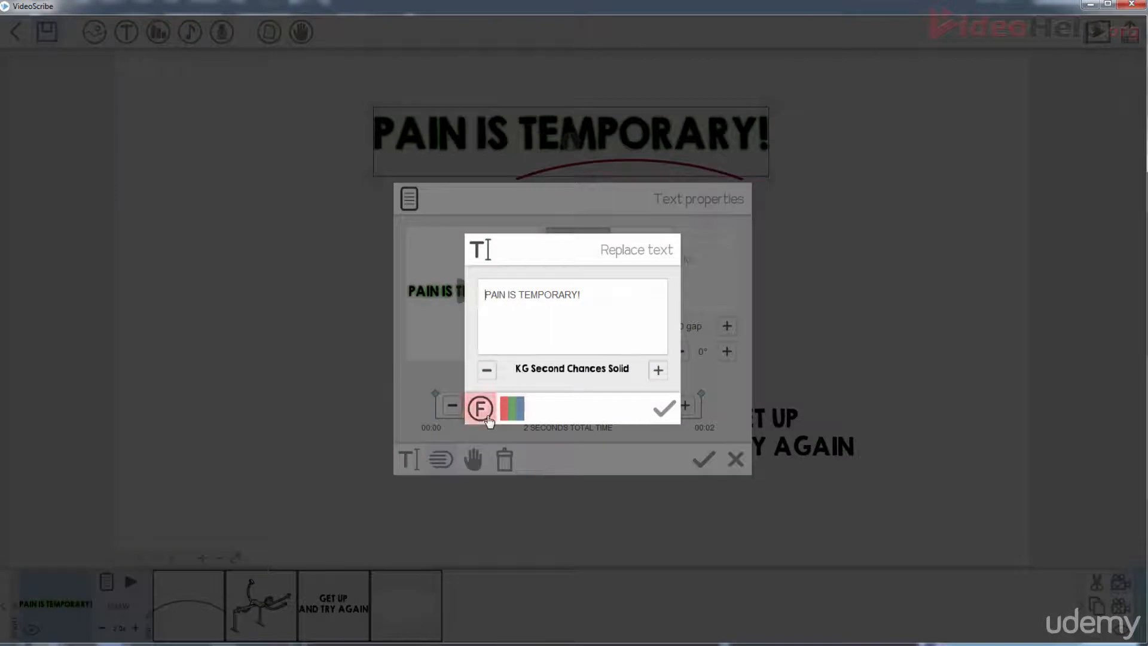
pyautogui.click(663, 408)
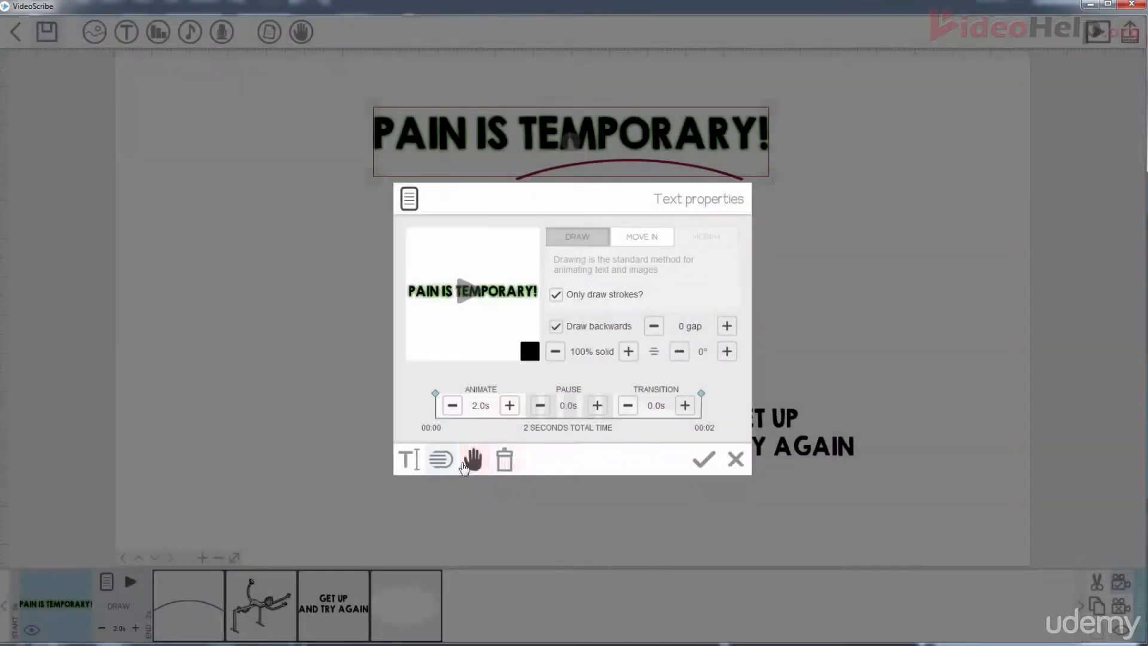
# In the heading's filters, try Inner Shadow and Bevel, turn both off again and accept the filter settings.
pyautogui.click(442, 461)
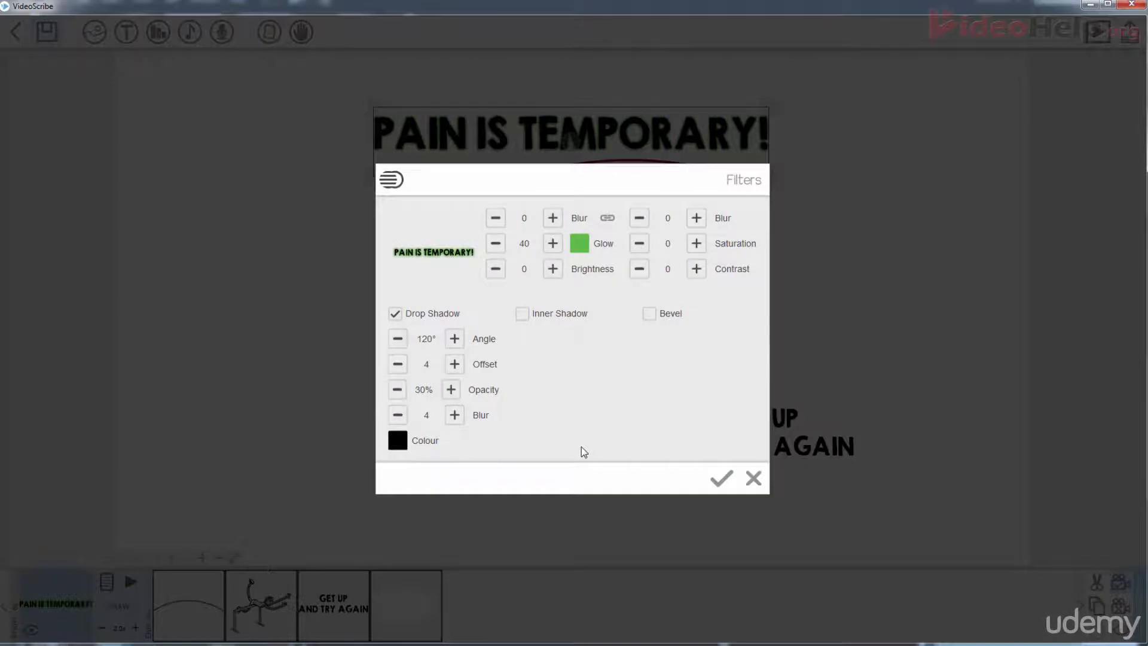
pyautogui.click(574, 321)
pyautogui.click(574, 321)
pyautogui.click(665, 317)
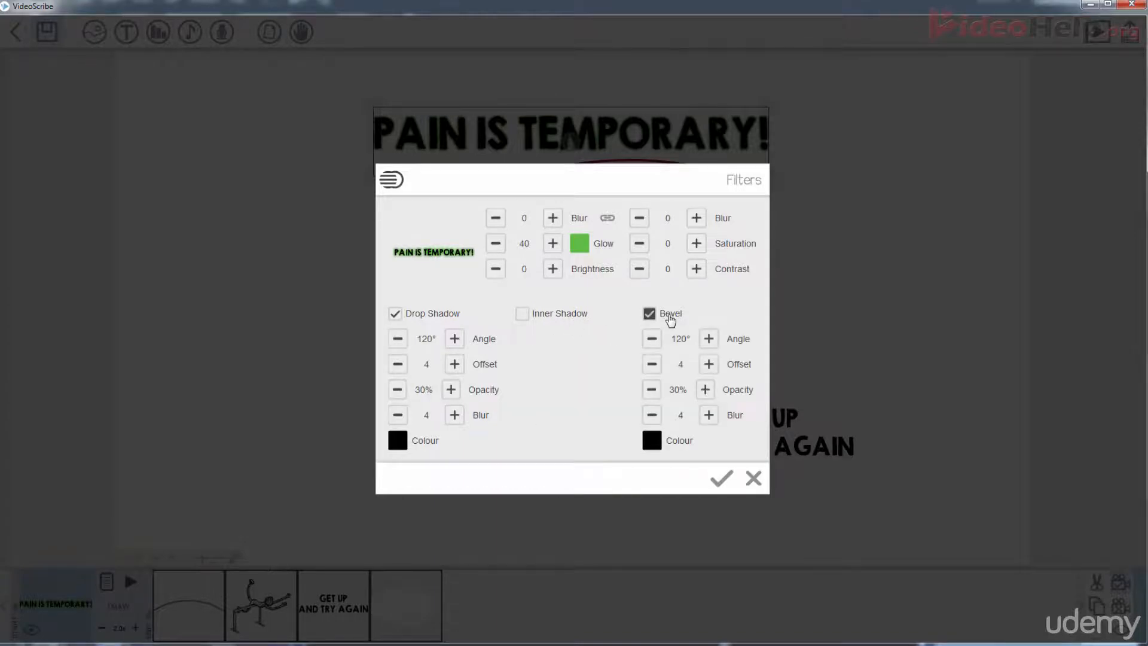
pyautogui.click(665, 316)
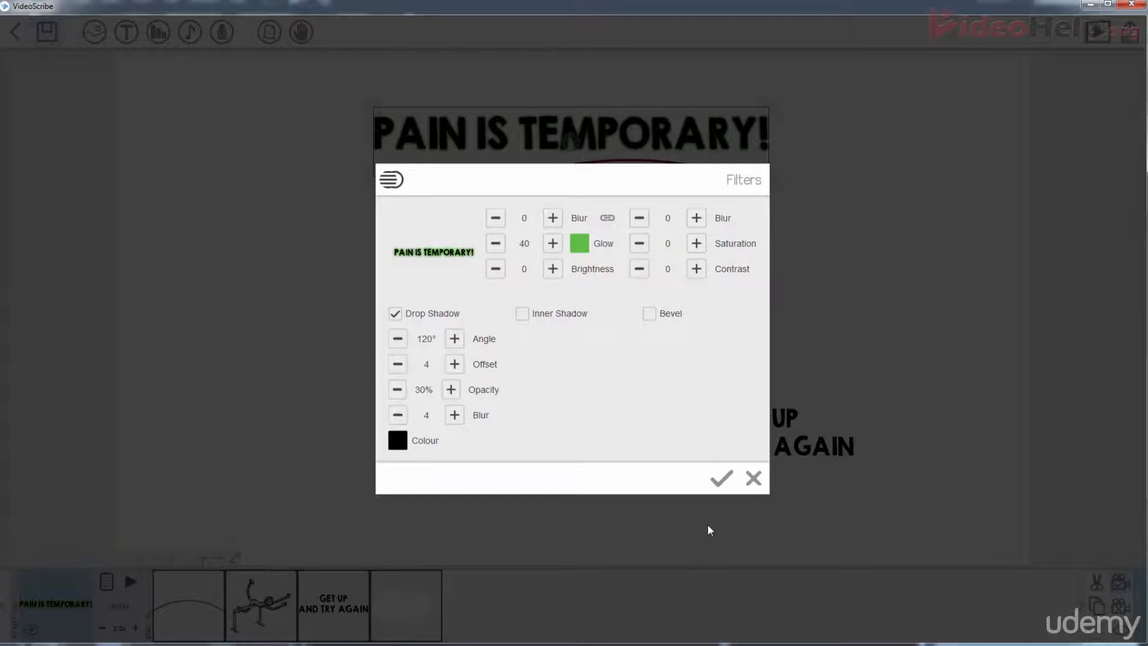
pyautogui.click(722, 478)
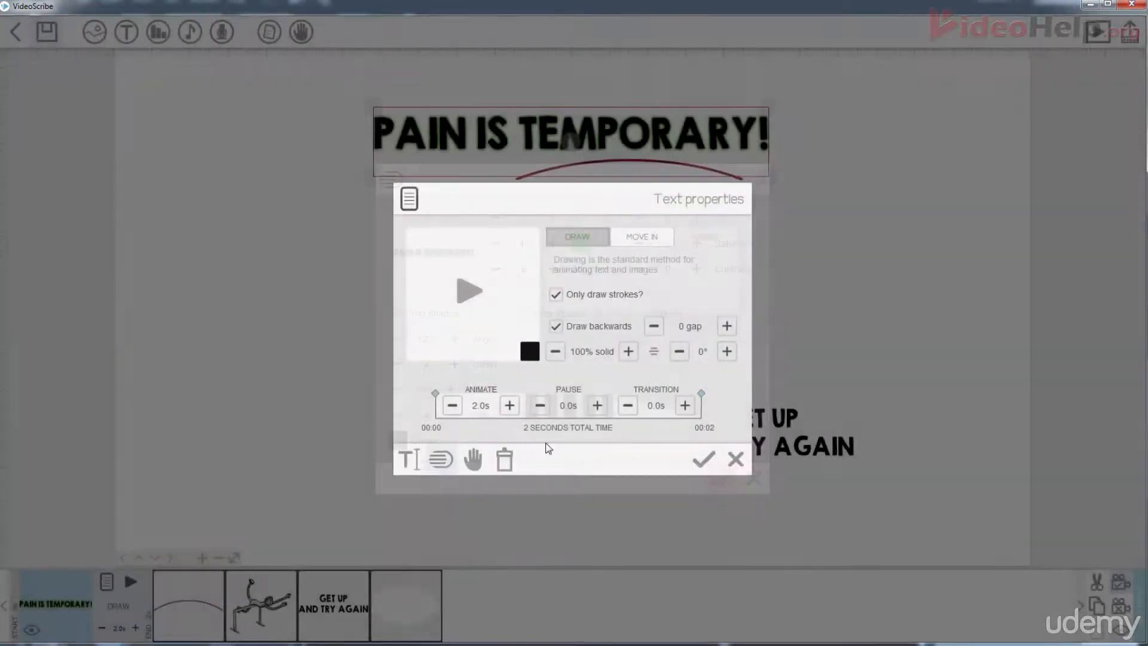
# Look through the hands offered for the heading and for the whole scribe, closing both hand selections.
pyautogui.click(472, 462)
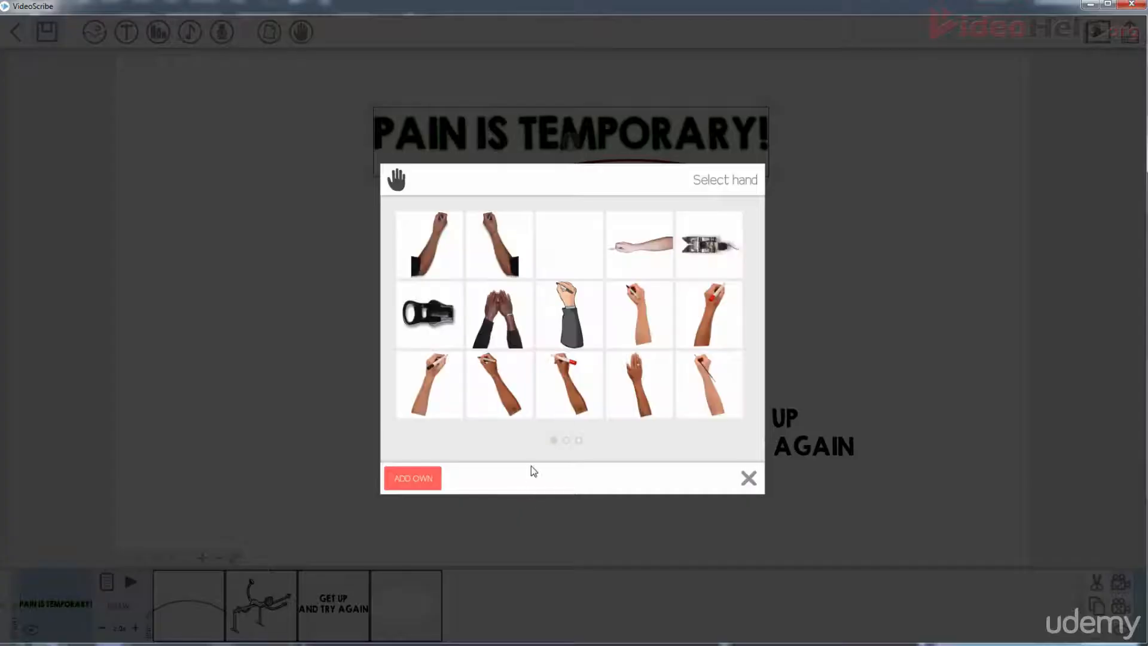
pyautogui.click(566, 441)
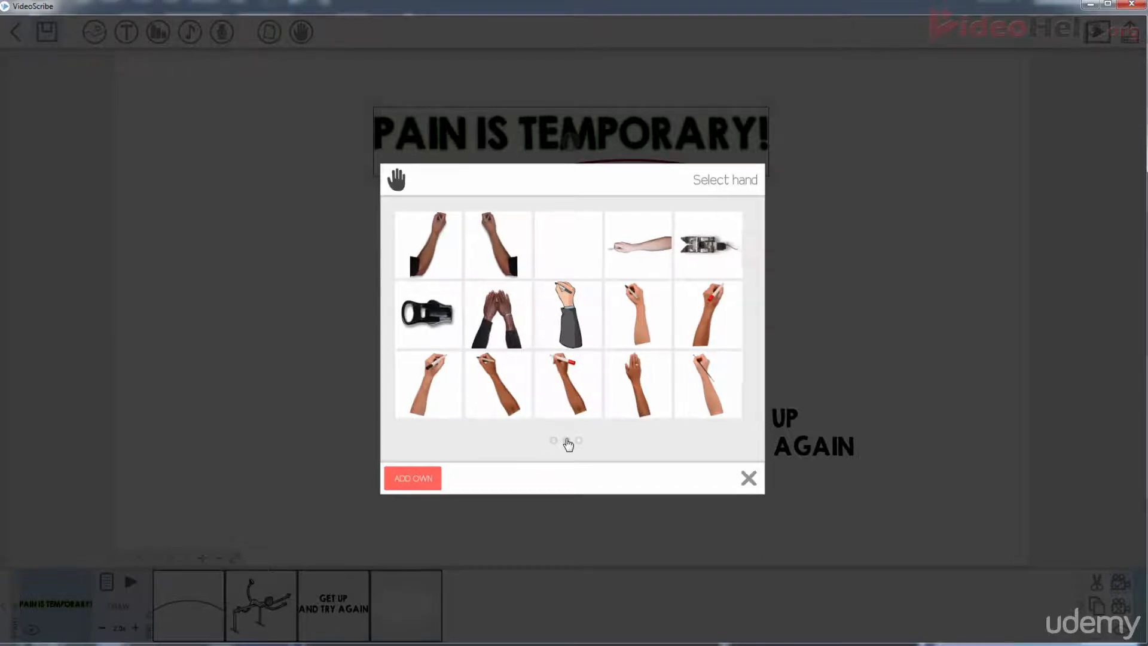
pyautogui.click(748, 478)
pyautogui.click(631, 490)
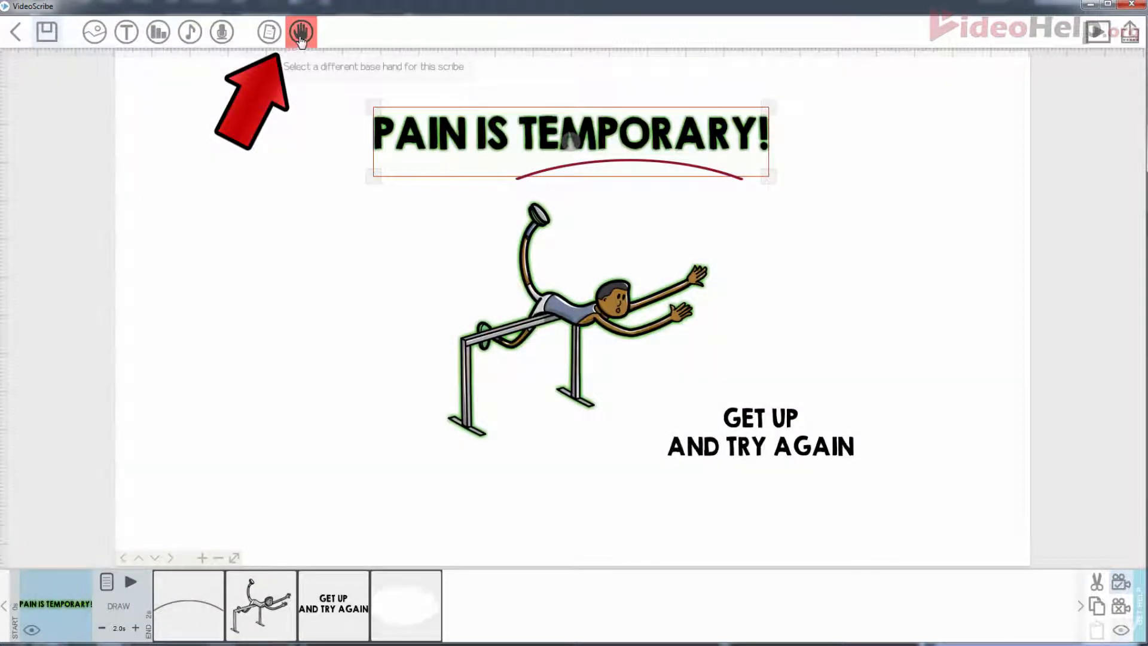
pyautogui.click(300, 37)
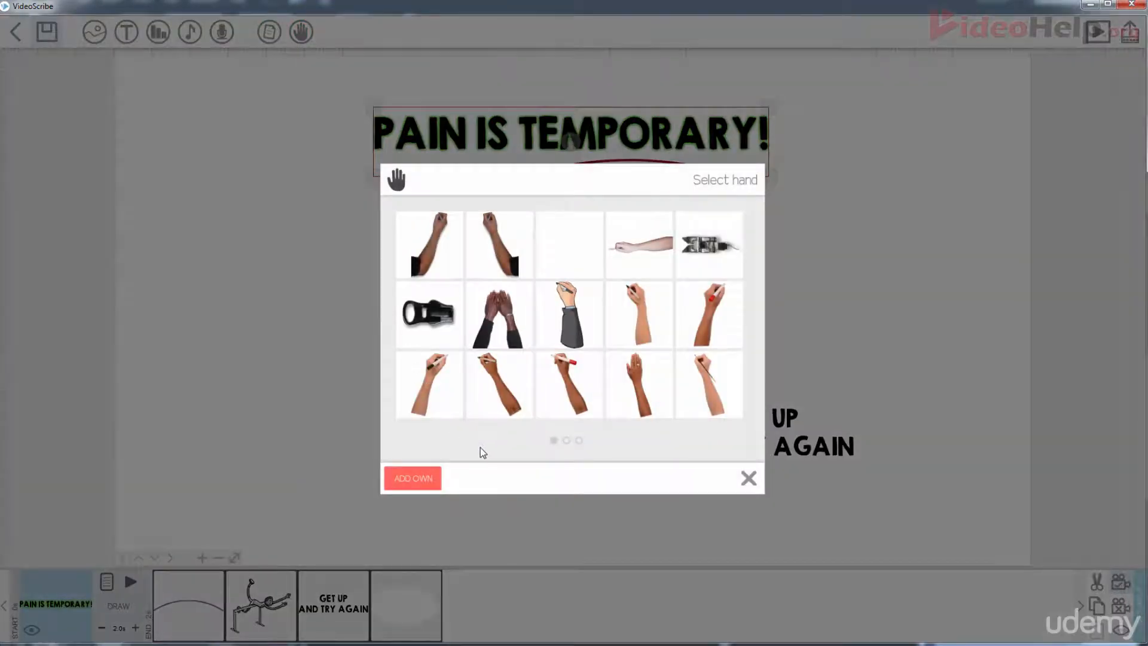
pyautogui.click(291, 373)
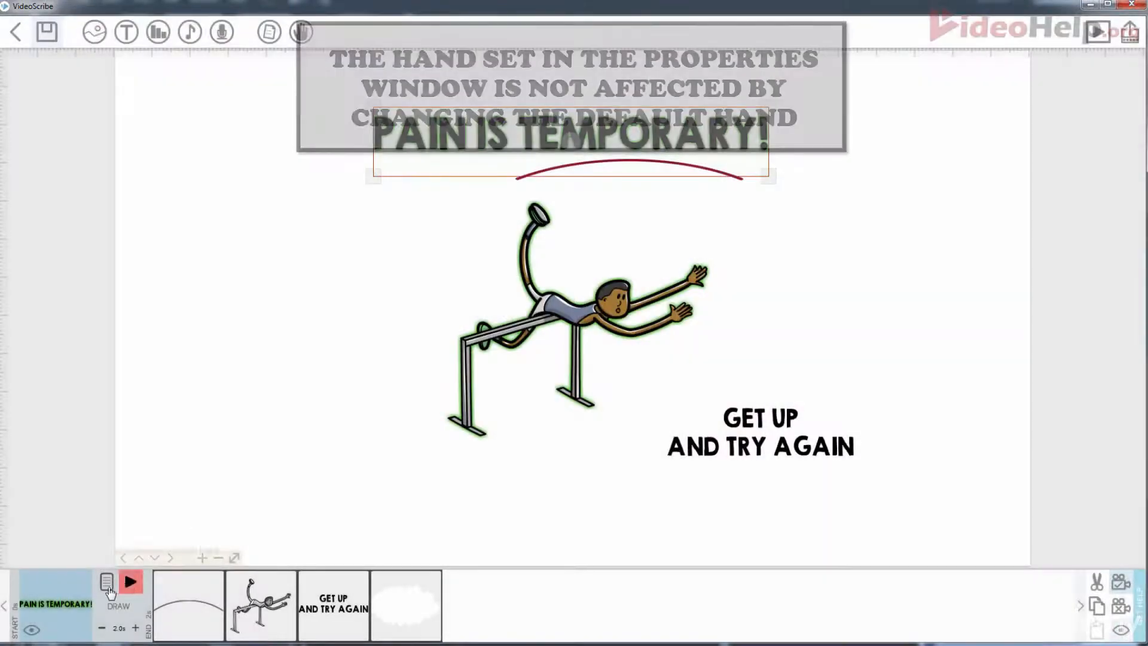
# Browse the hands and one named hand set for the heading, and choose the empty option so it uses no hand.
pyautogui.click(107, 583)
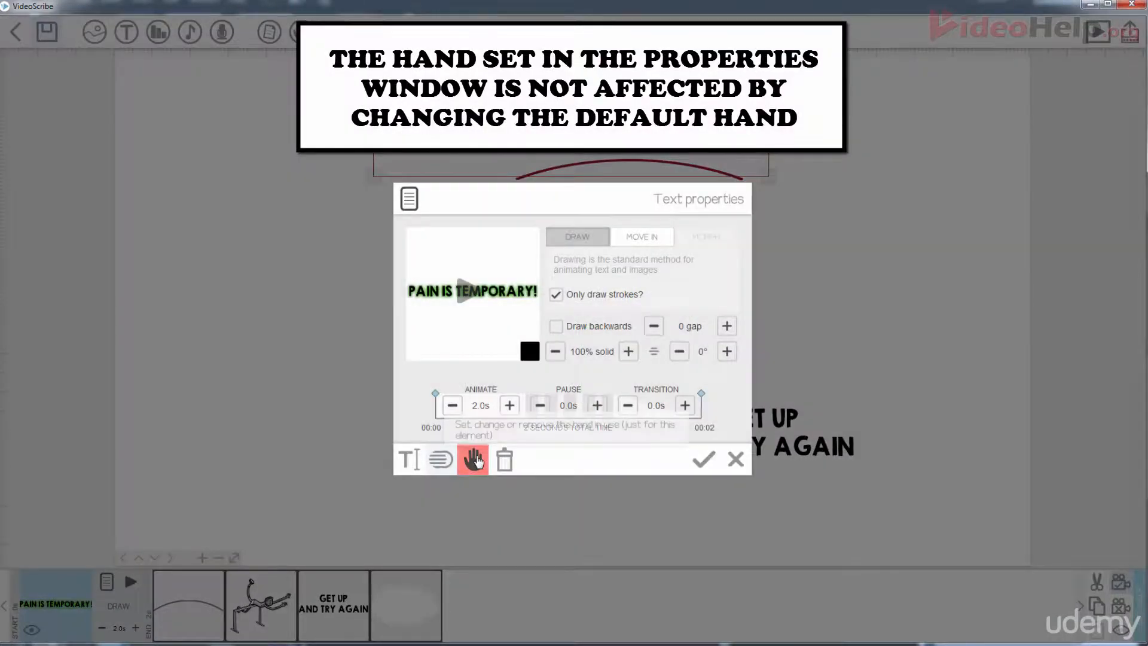
pyautogui.click(474, 460)
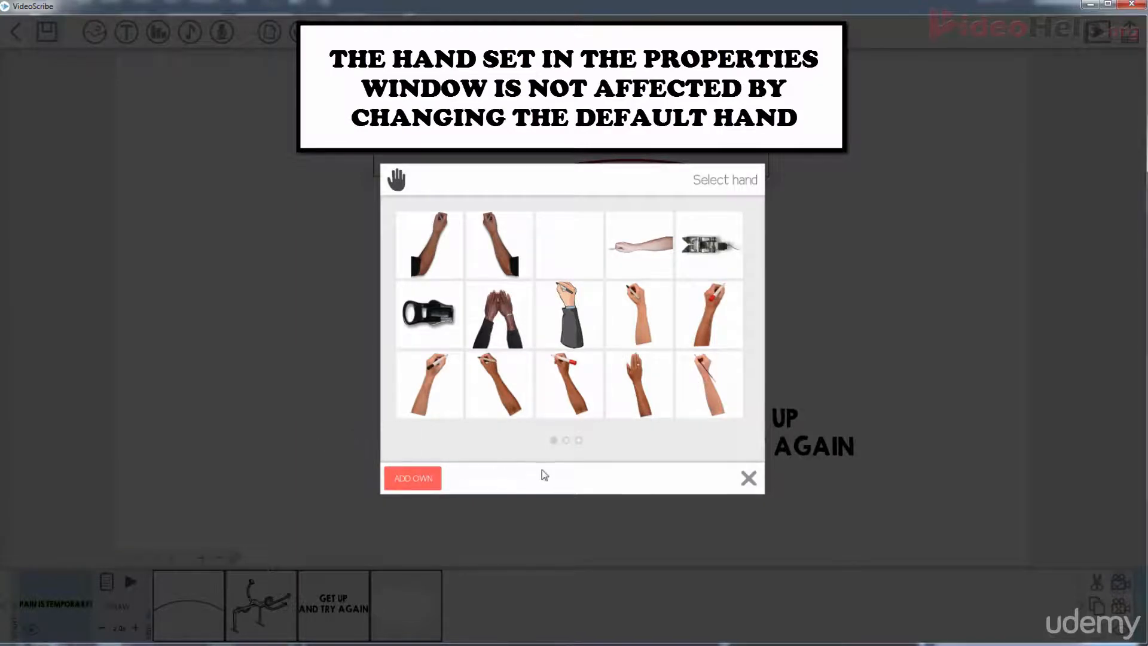
pyautogui.click(565, 440)
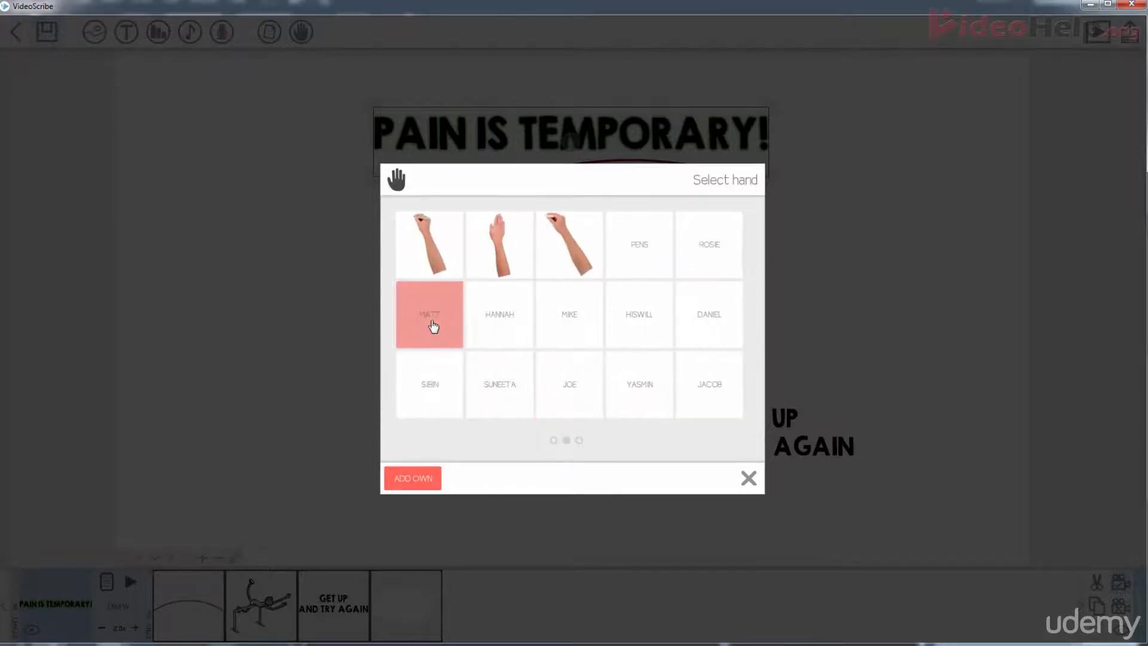
pyautogui.click(433, 326)
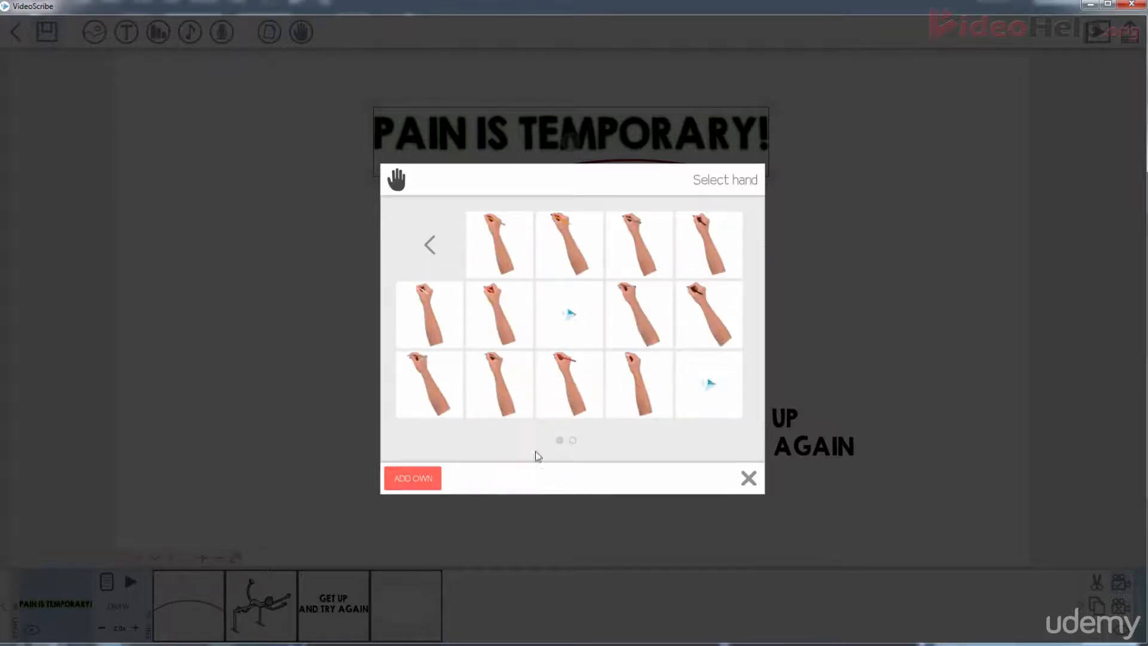
pyautogui.click(428, 244)
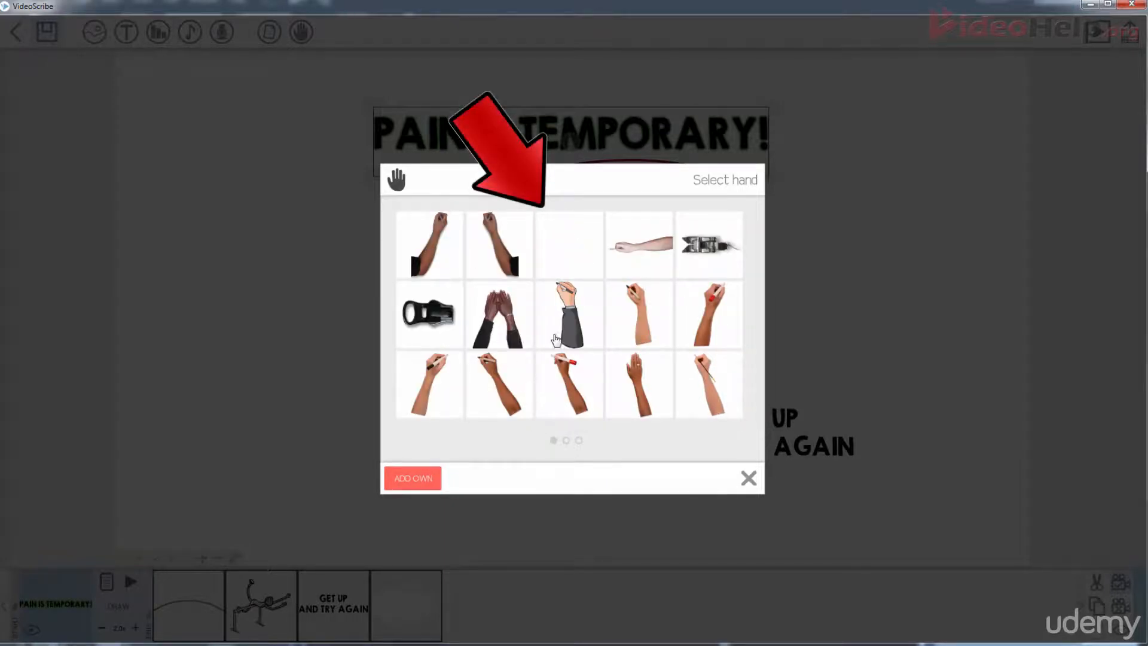
pyautogui.click(573, 259)
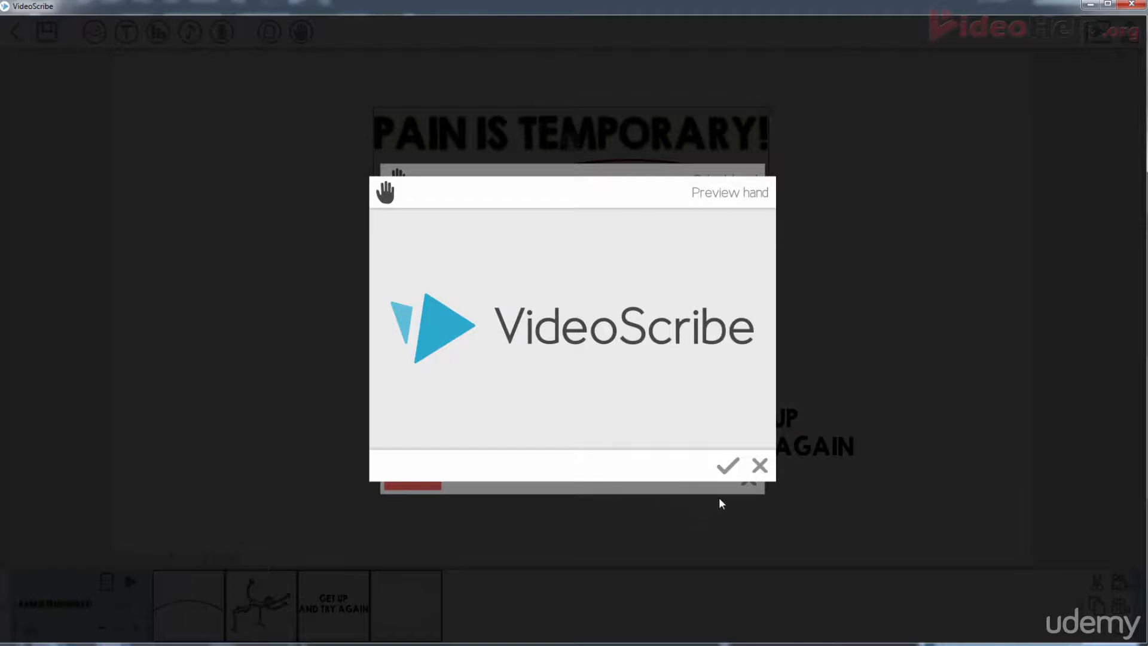
pyautogui.click(728, 466)
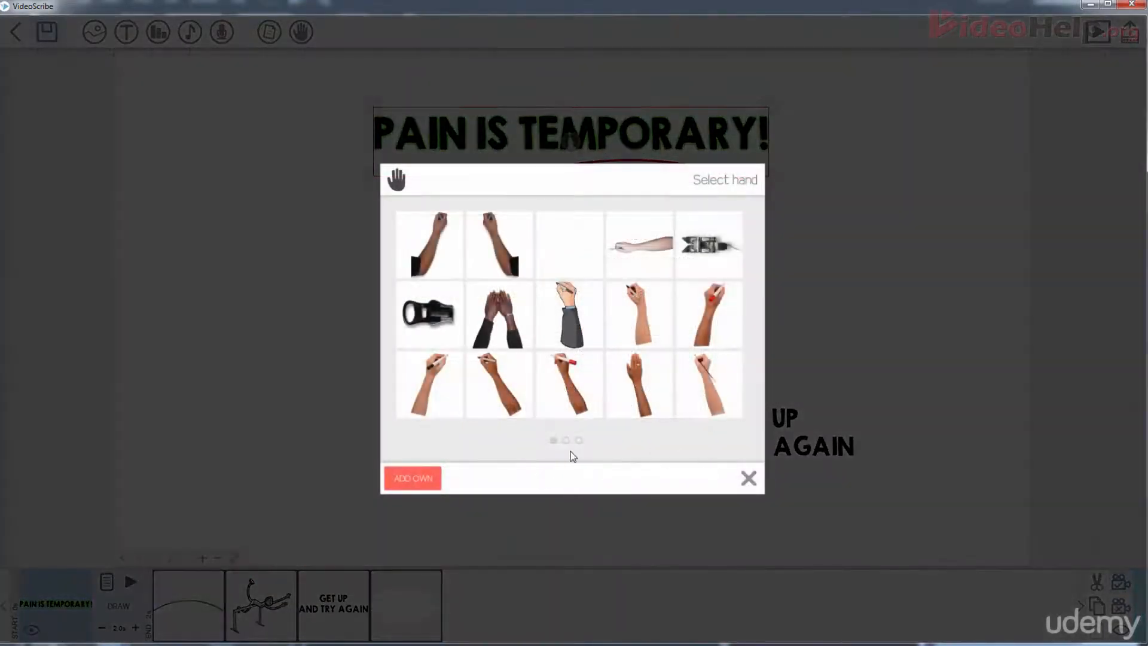
# Examine the further pages of hands for the heading and the pen variations in one named hand set.
pyautogui.click(566, 440)
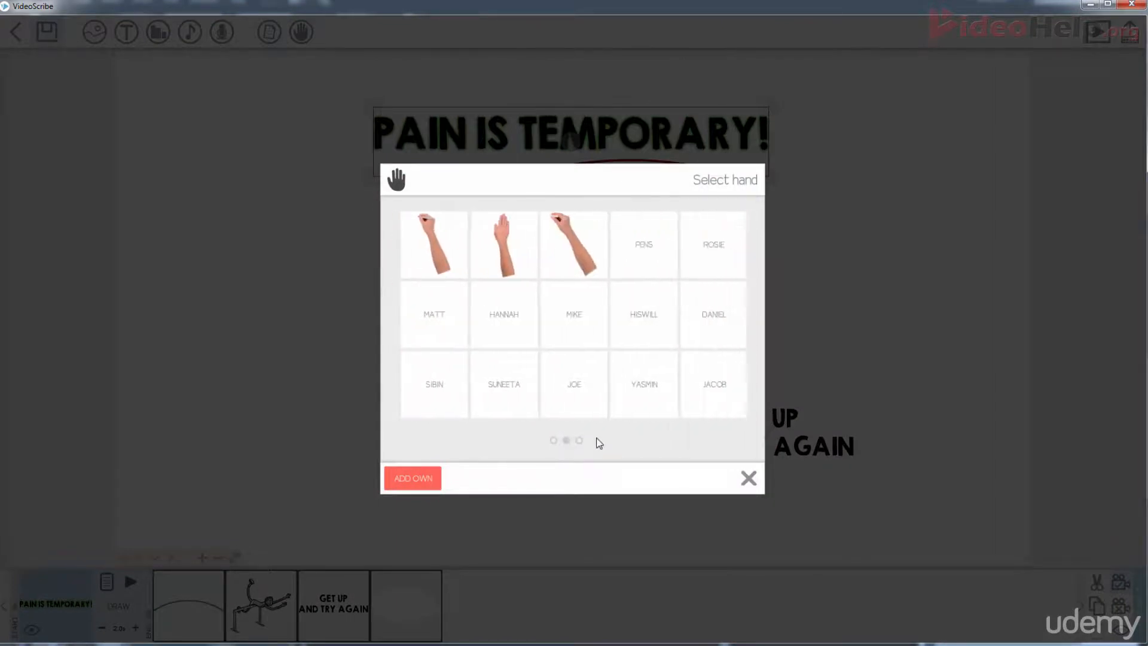
pyautogui.click(579, 440)
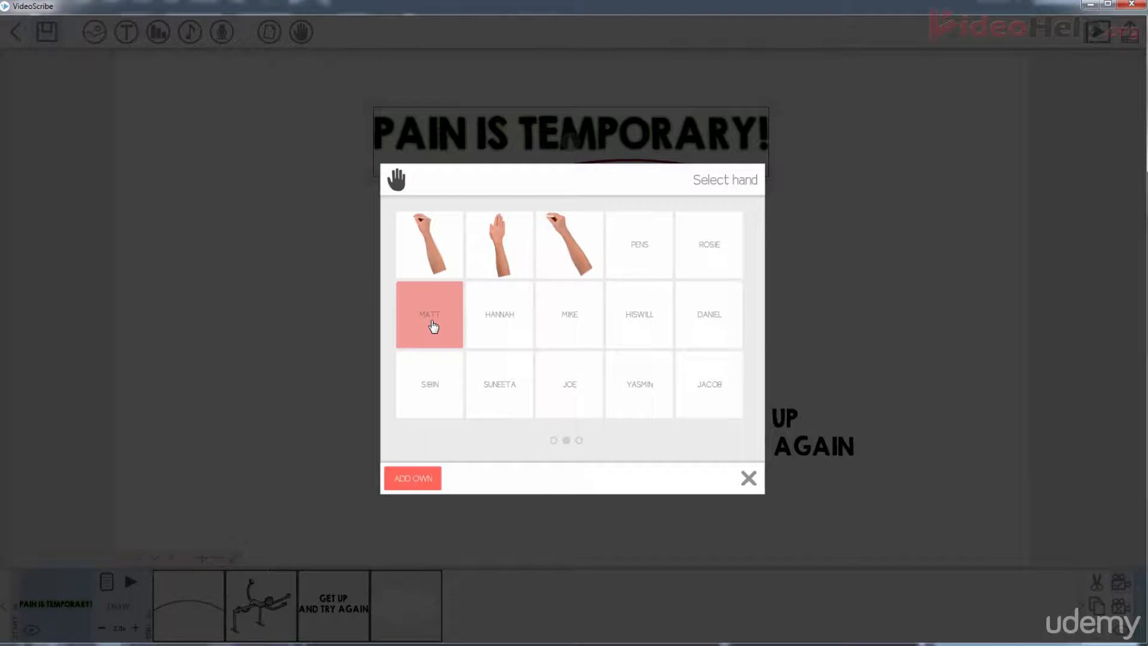
pyautogui.click(433, 324)
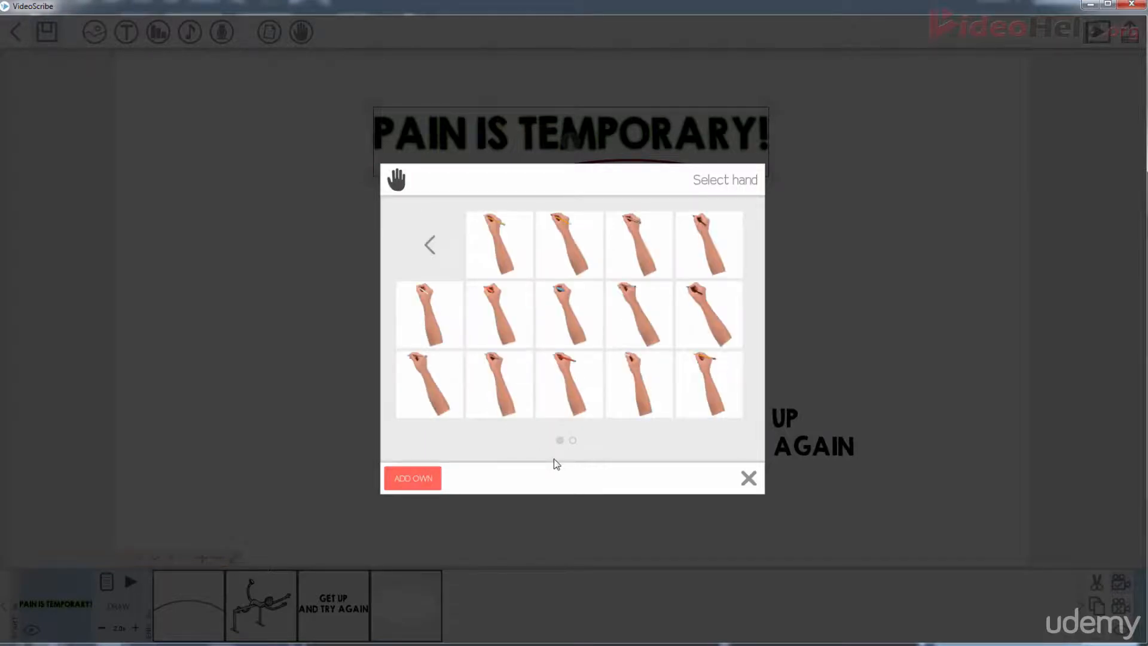
pyautogui.click(430, 244)
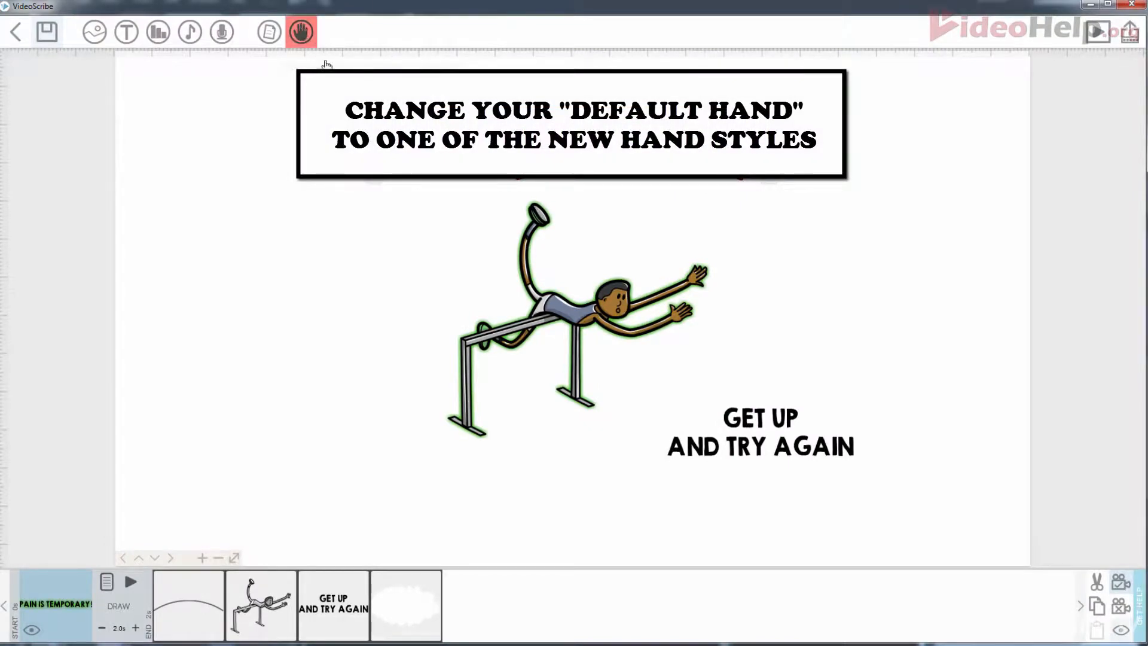
# Open one of the new hand styles for the scribe's base hand and pick a hand from it.
pyautogui.click(301, 32)
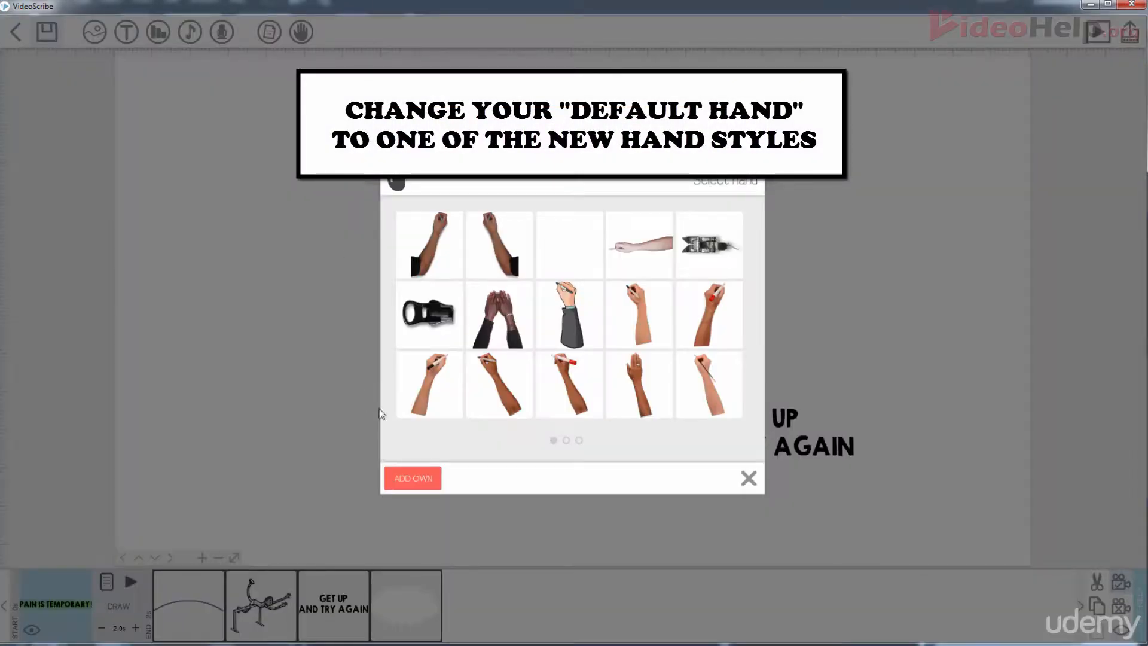
pyautogui.click(566, 441)
pyautogui.click(485, 370)
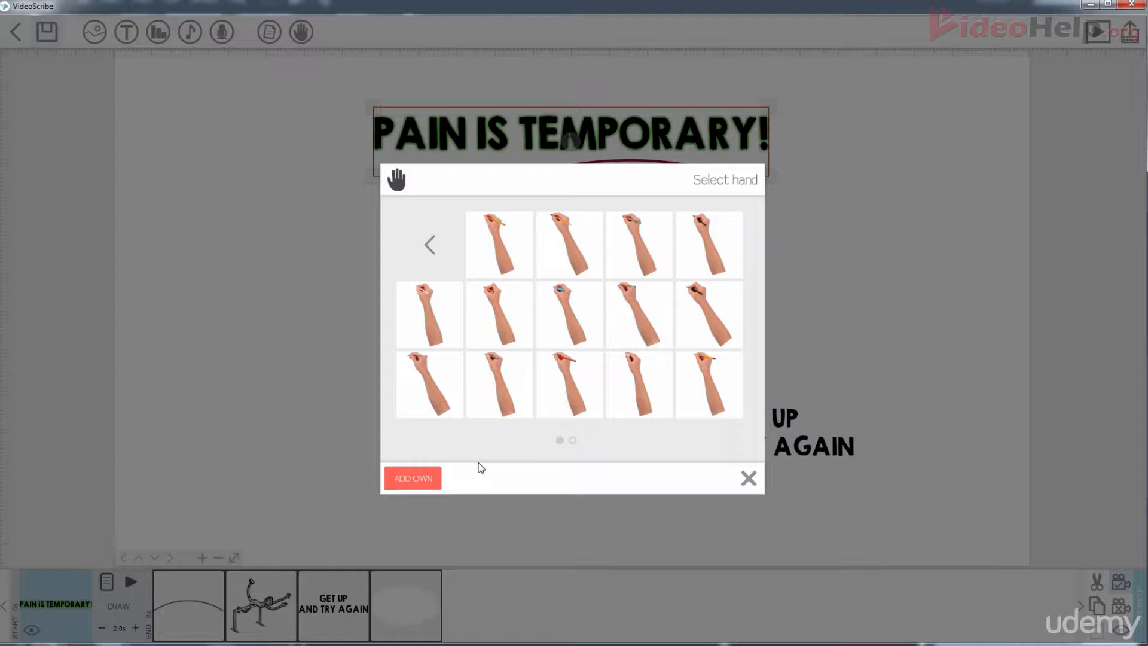
pyautogui.click(472, 395)
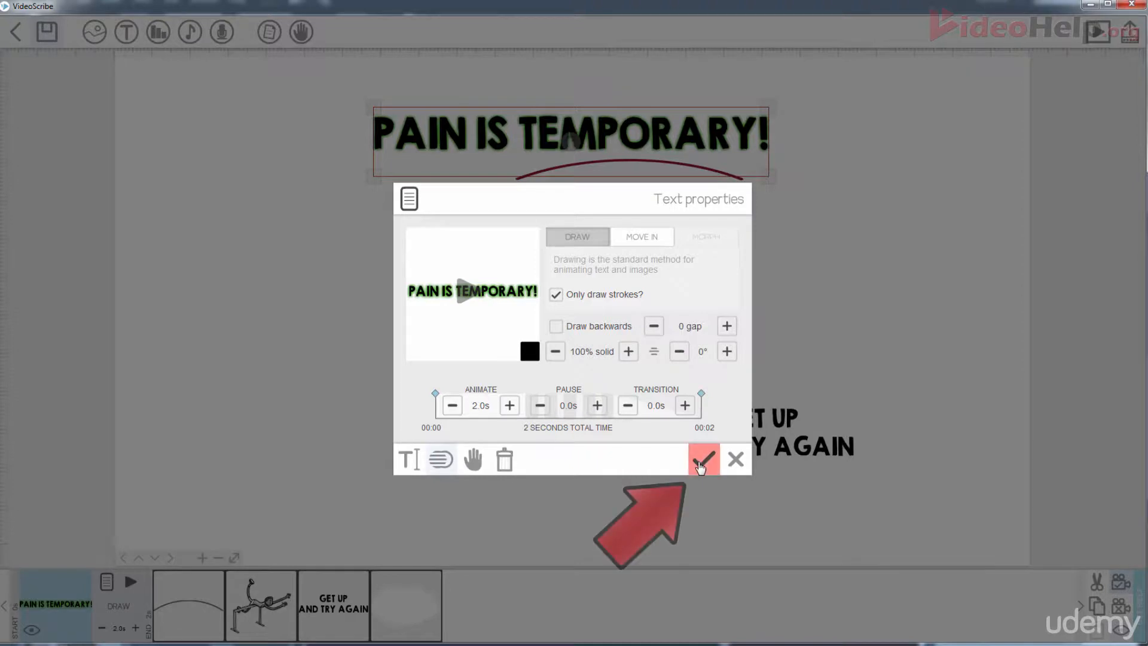
# Ask to delete the heading, cancel the deletion and accept its text properties.
pyautogui.click(504, 460)
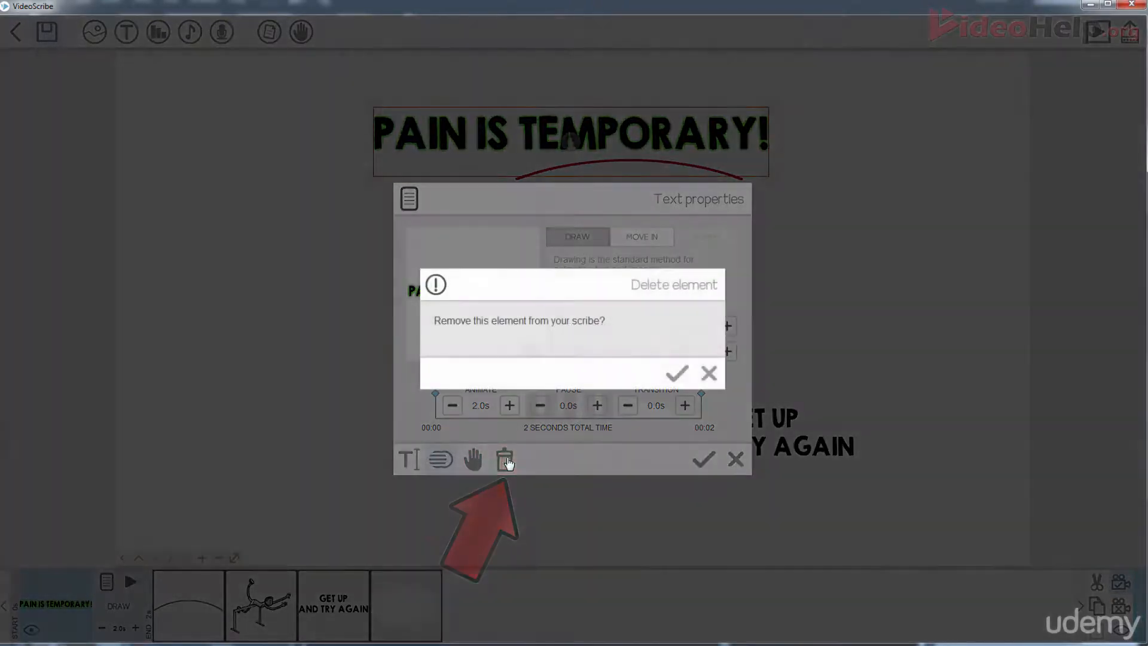
pyautogui.click(709, 373)
pyautogui.click(704, 459)
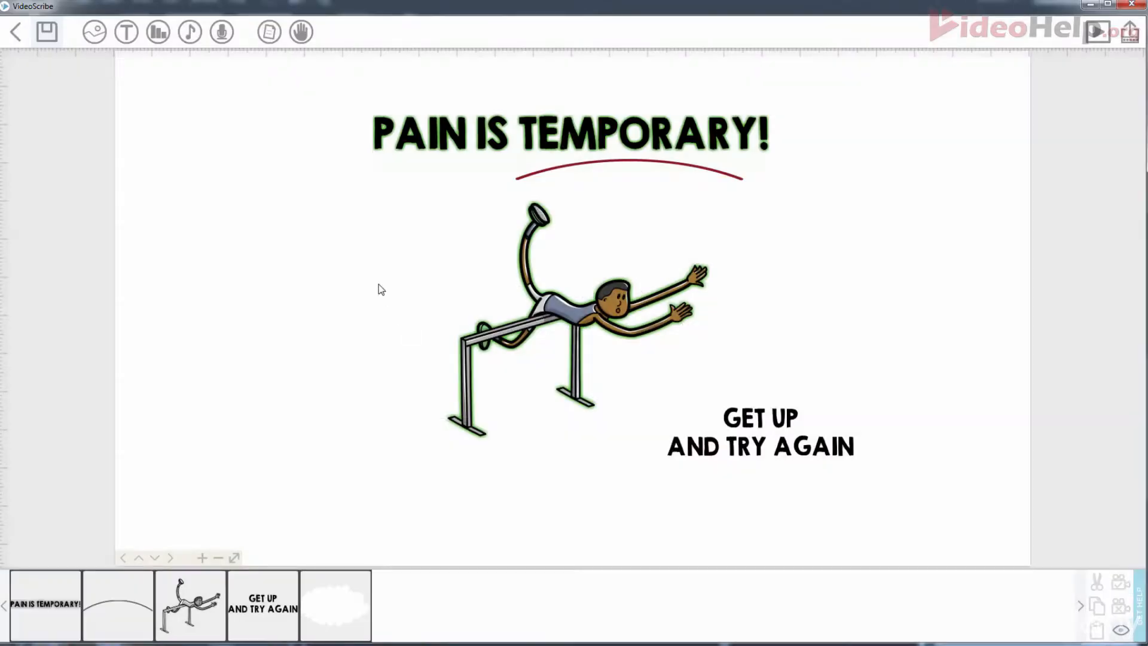
# In the hurdler image's properties, try the Outline, Greyscale and Silhouette colour styles and set it to Outline.
pyautogui.click(537, 291)
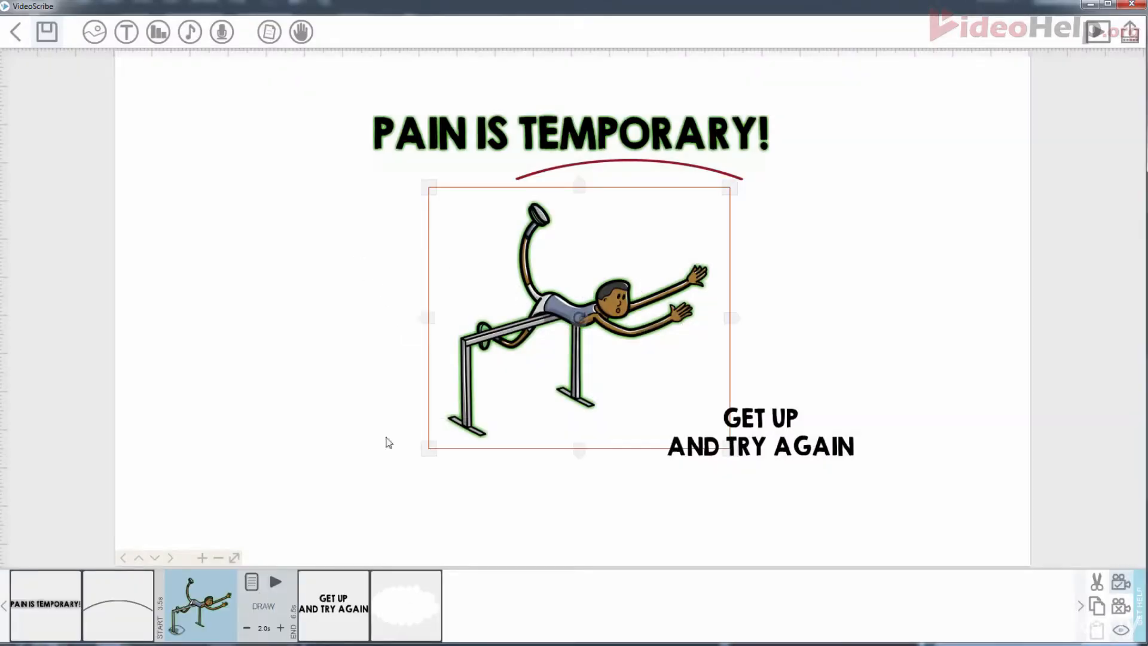
pyautogui.click(251, 581)
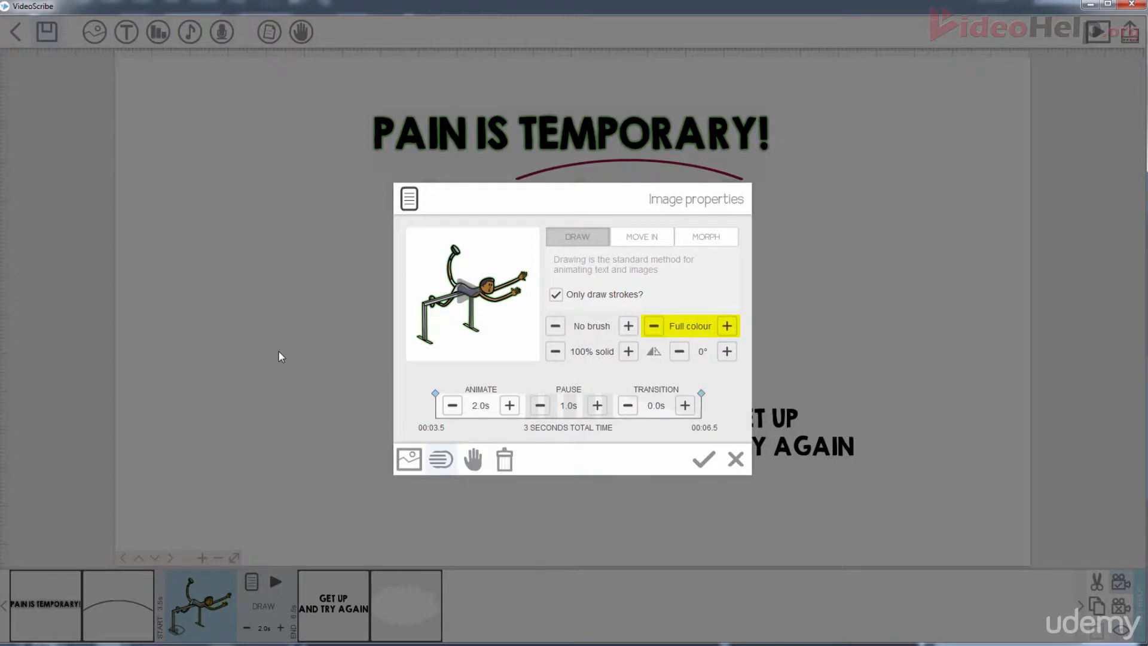
pyautogui.click(727, 326)
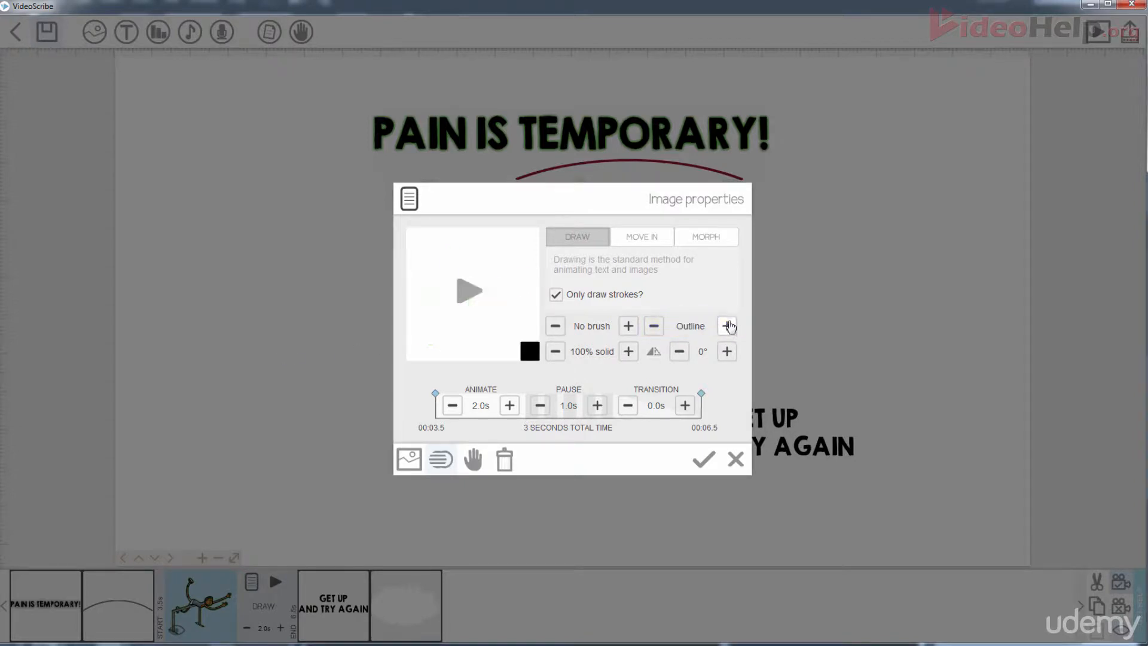
pyautogui.click(728, 326)
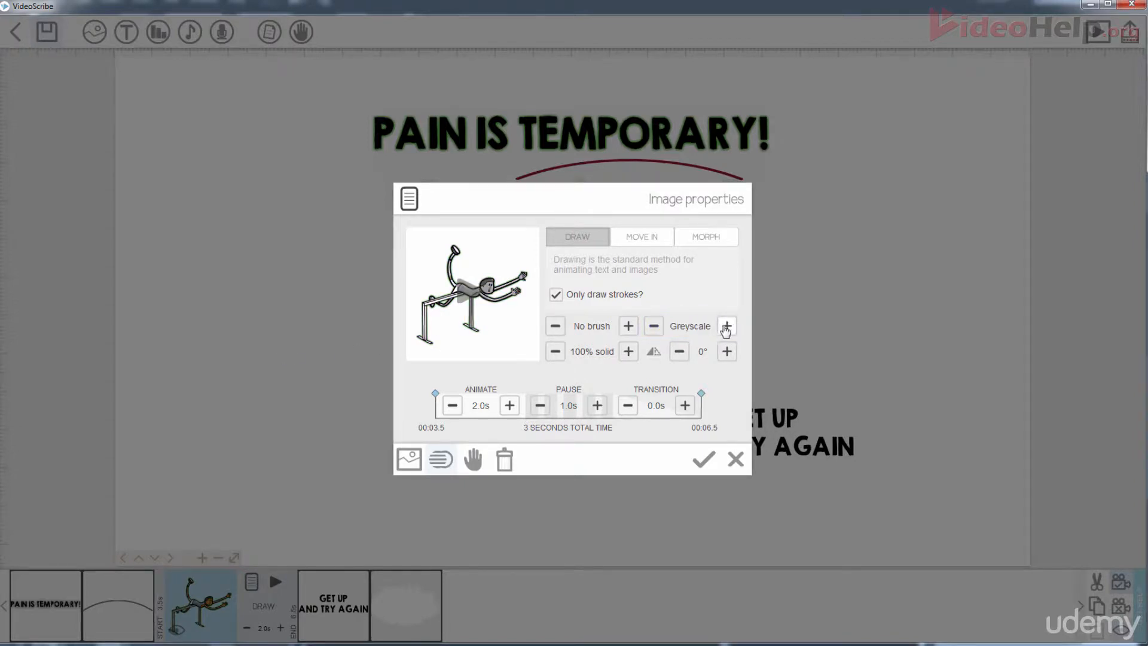
pyautogui.click(727, 327)
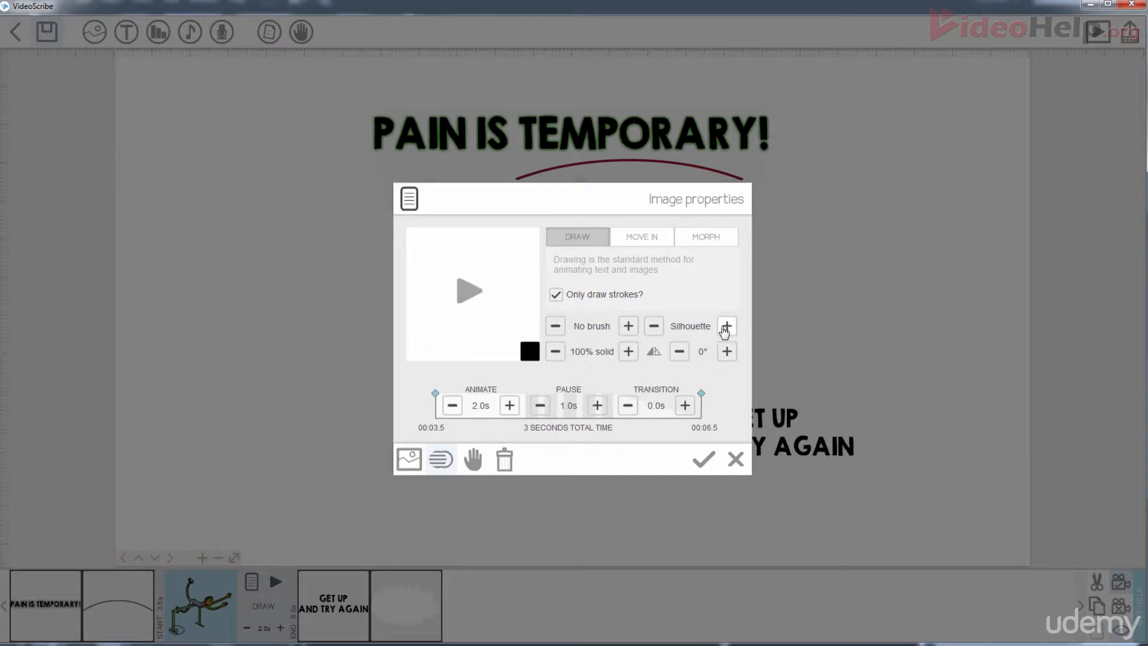
pyautogui.click(654, 327)
pyautogui.click(654, 327)
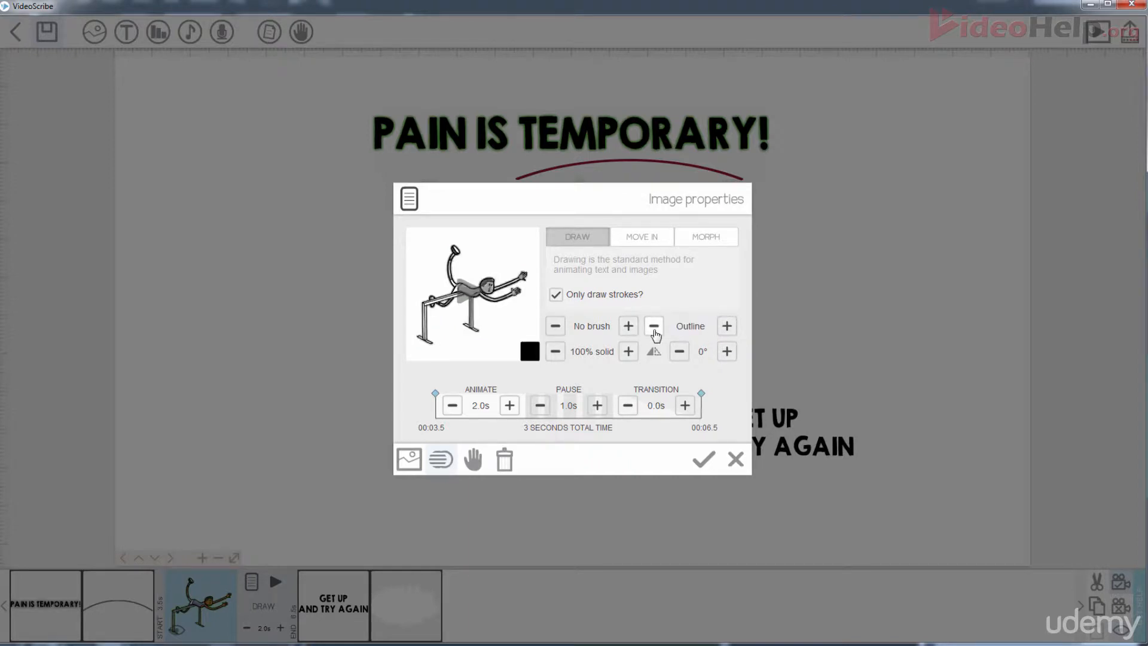
# Try orange (ee9224) as the hurdler's outline colour and change it back to black.
pyautogui.click(529, 352)
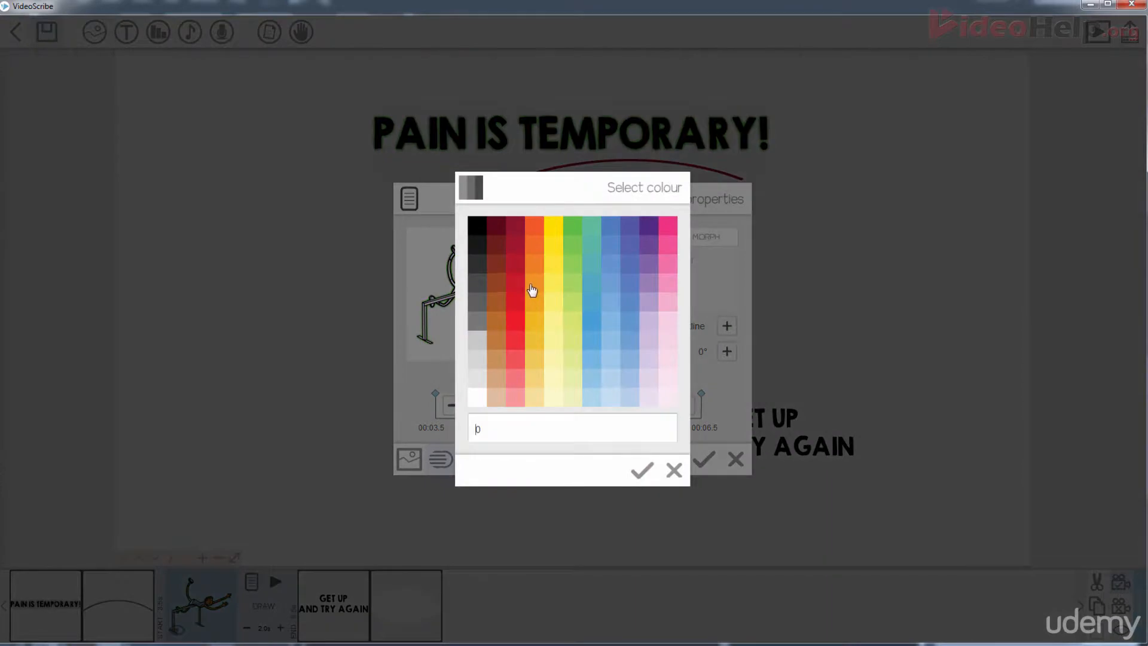
pyautogui.click(531, 289)
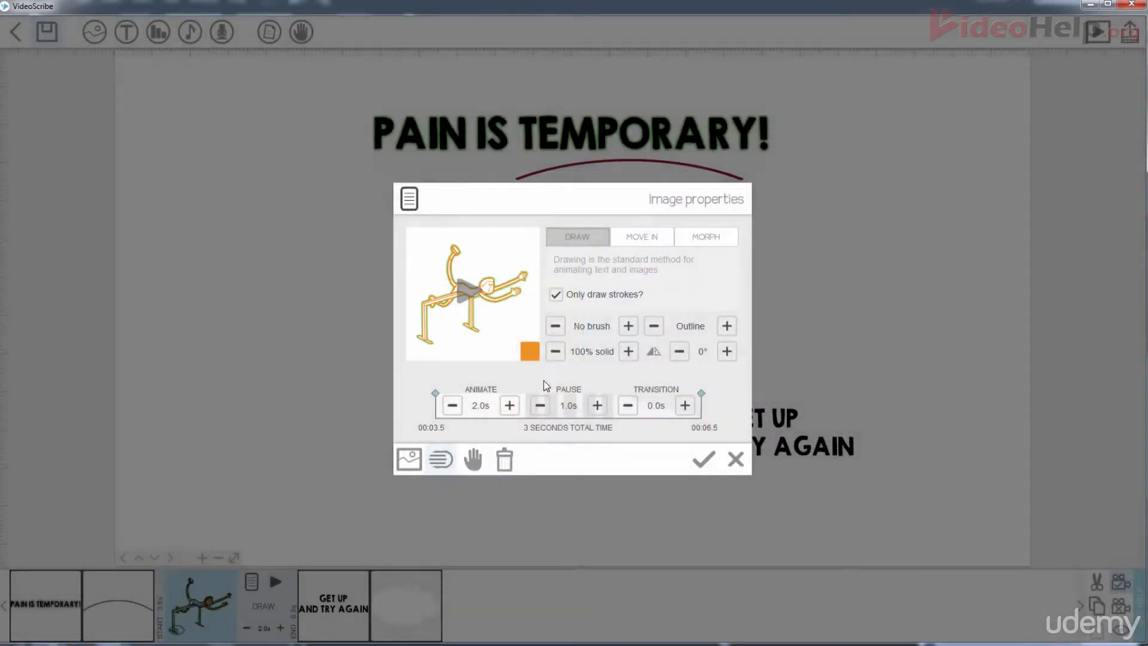
pyautogui.click(530, 351)
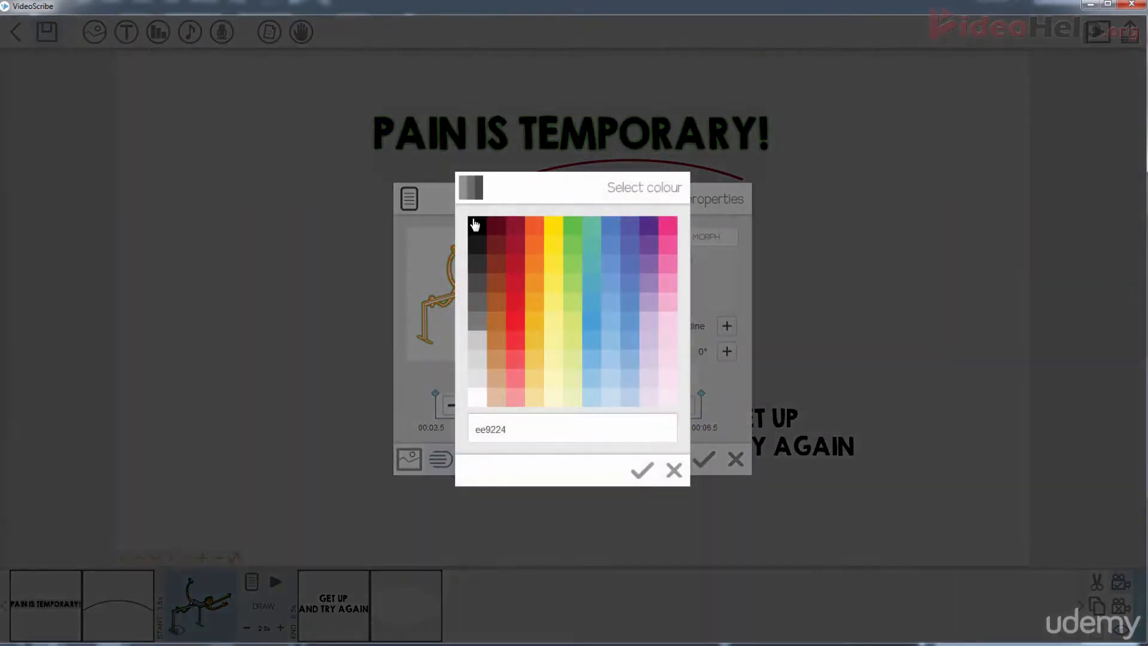
pyautogui.click(474, 224)
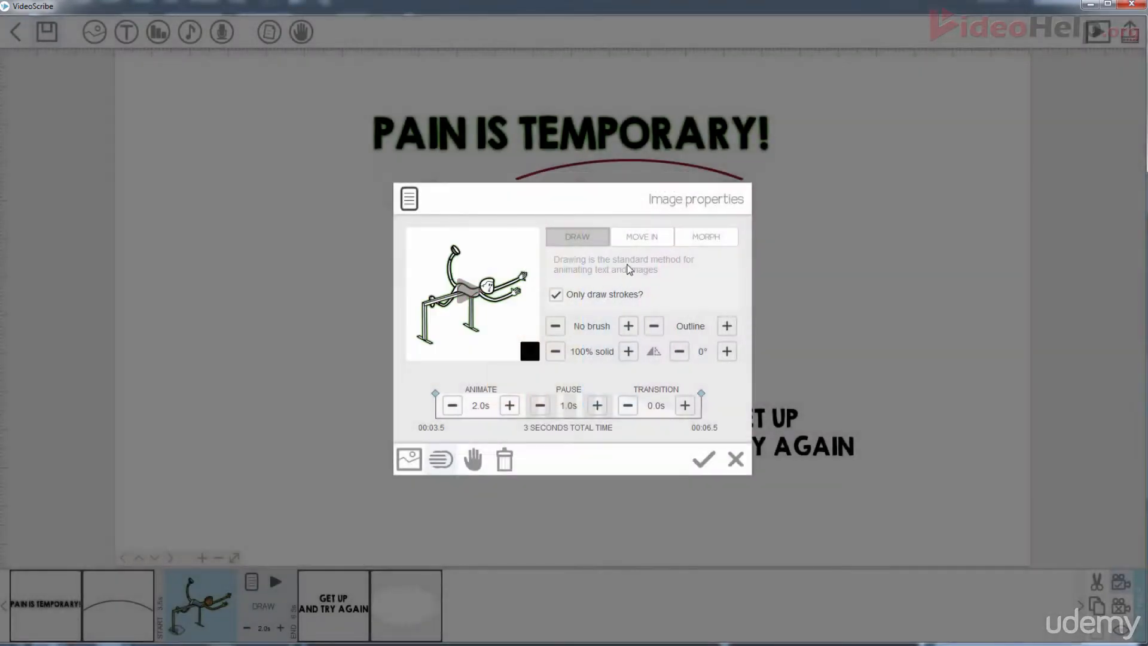
# Try the horizontal and vertical flips of the hurdler image and return it to its original orientation.
pyautogui.click(700, 289)
pyautogui.click(691, 296)
pyautogui.click(654, 353)
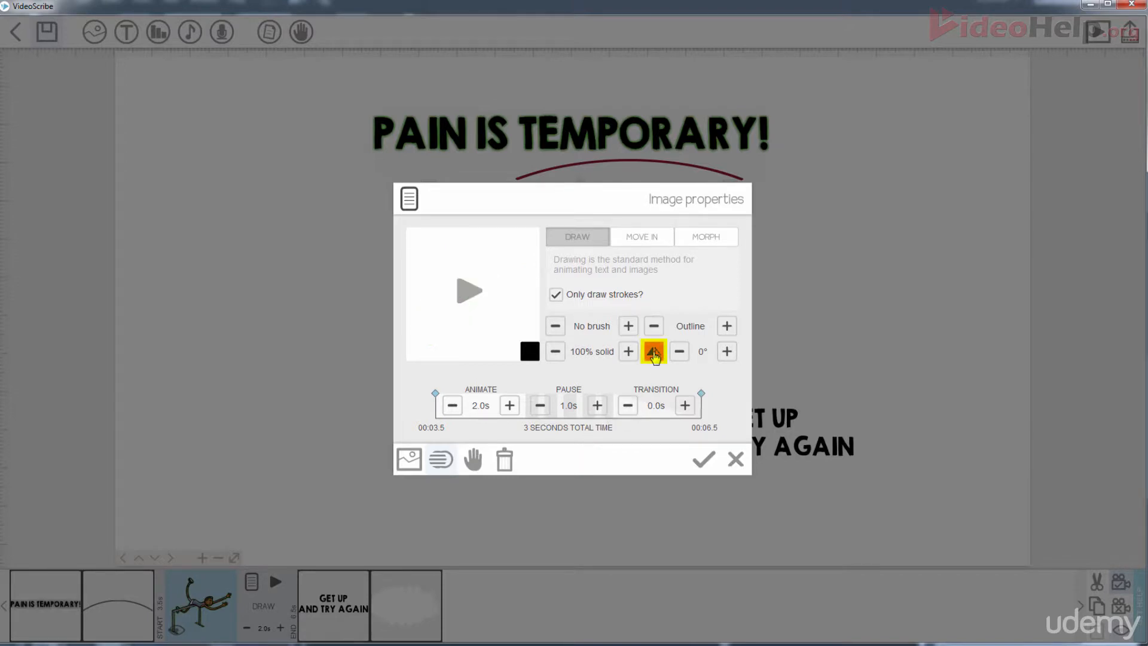
pyautogui.click(653, 354)
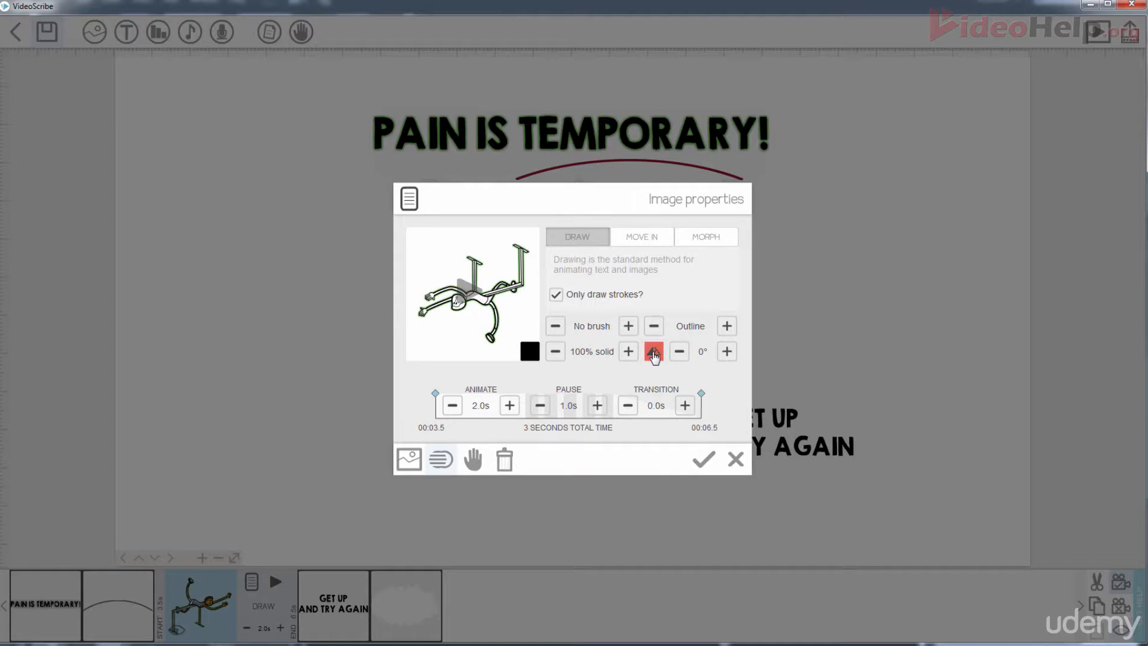
pyautogui.click(654, 354)
pyautogui.click(654, 354)
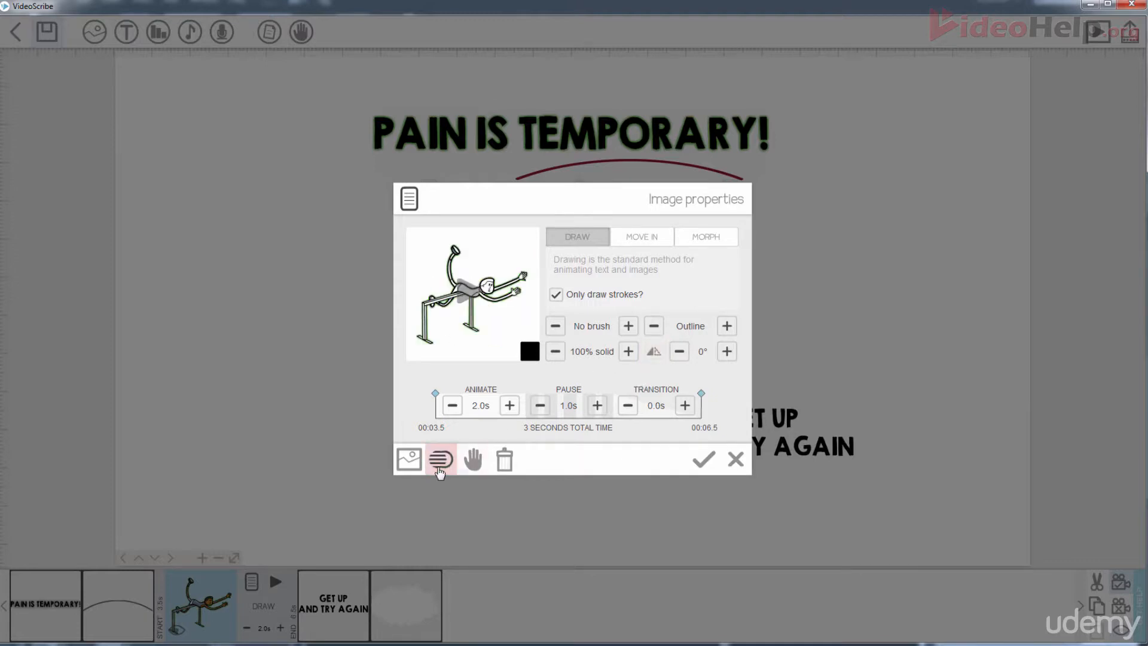
# View the hurdler image's filter settings, including blur, glow, brightness and shadows, and accept them as they are.
pyautogui.click(440, 460)
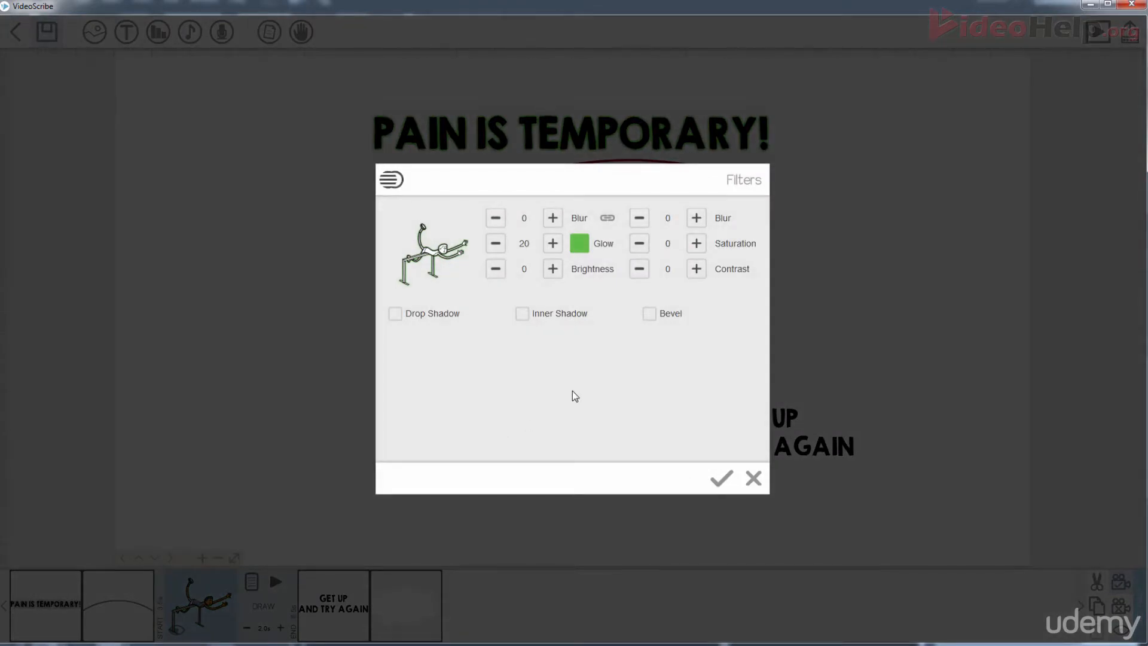
pyautogui.click(720, 478)
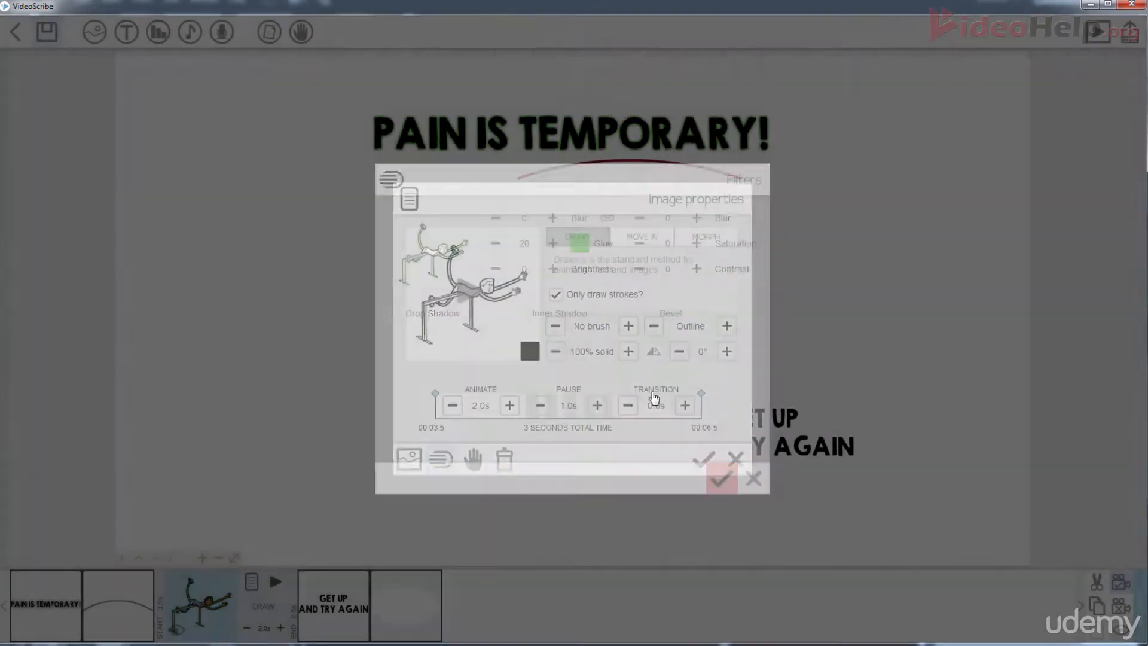
# Try the Move In animation for the hurdler and look at the available hands without choosing one.
pyautogui.click(641, 244)
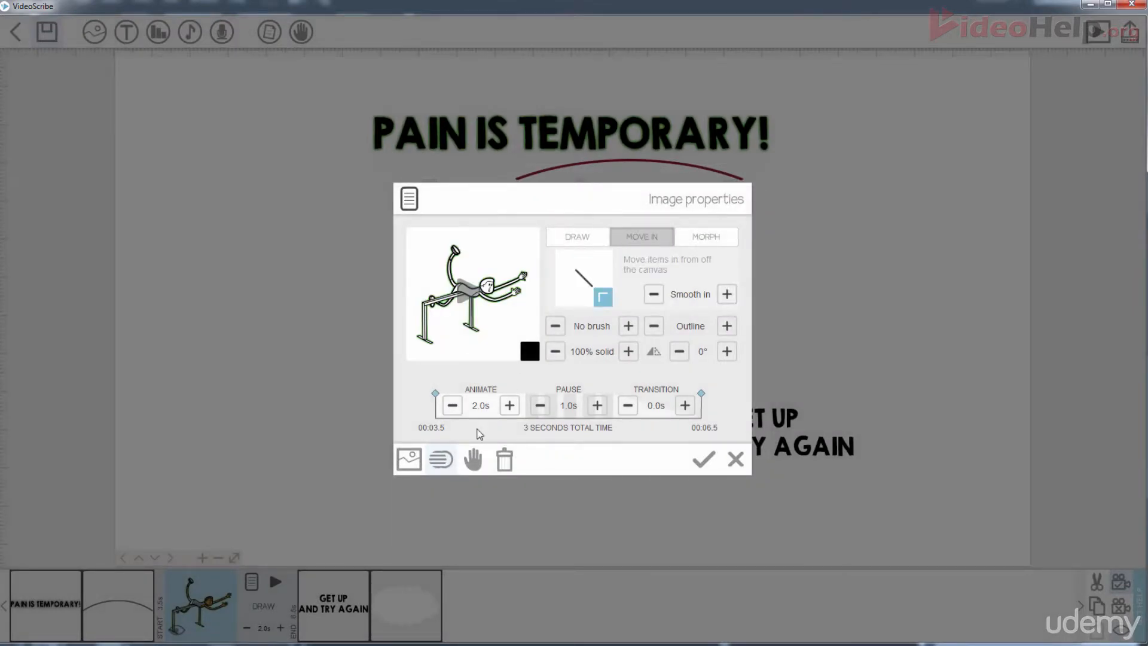
pyautogui.click(474, 459)
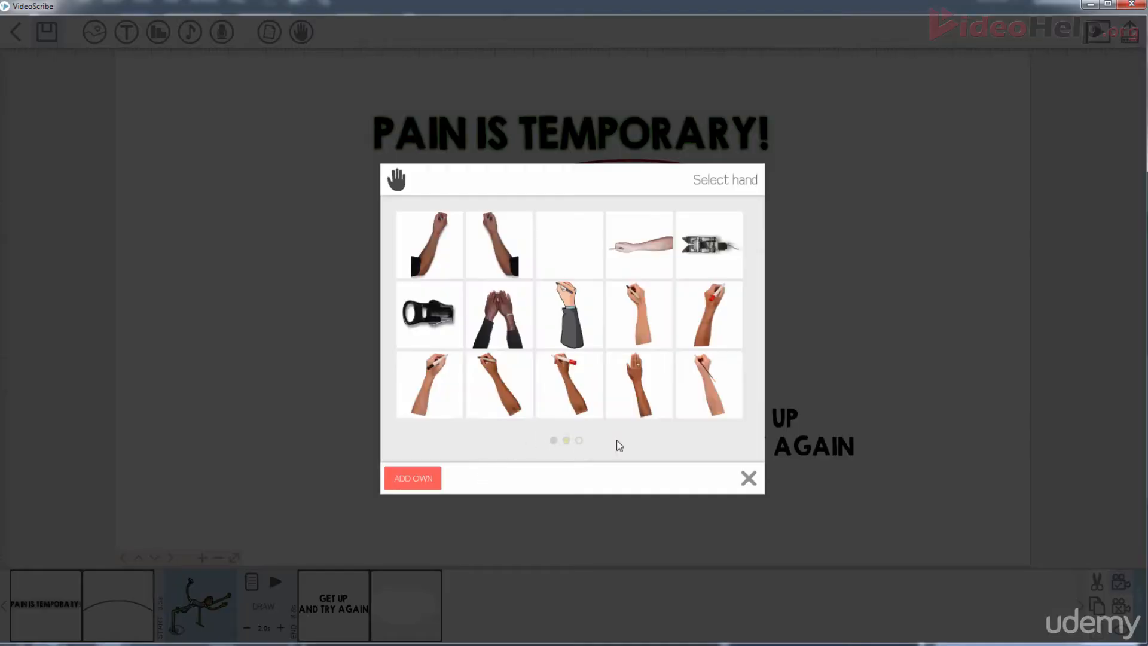
pyautogui.click(749, 479)
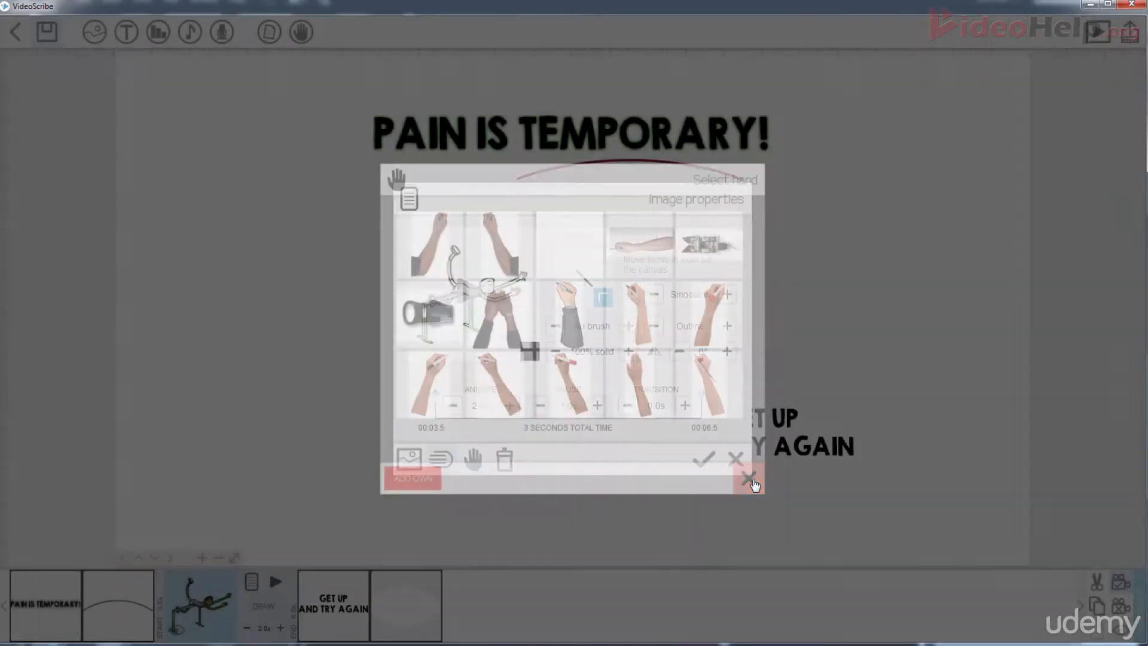
# Try morphing the hurdler from the curved line and return its animation type to Draw.
pyautogui.click(710, 247)
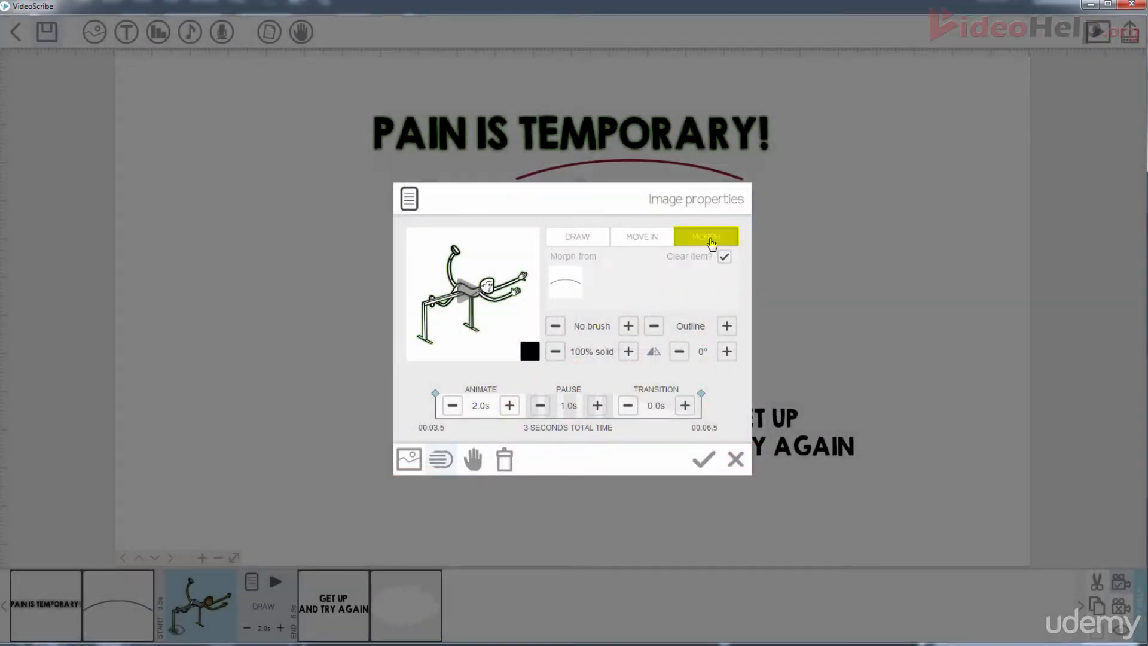
pyautogui.click(567, 291)
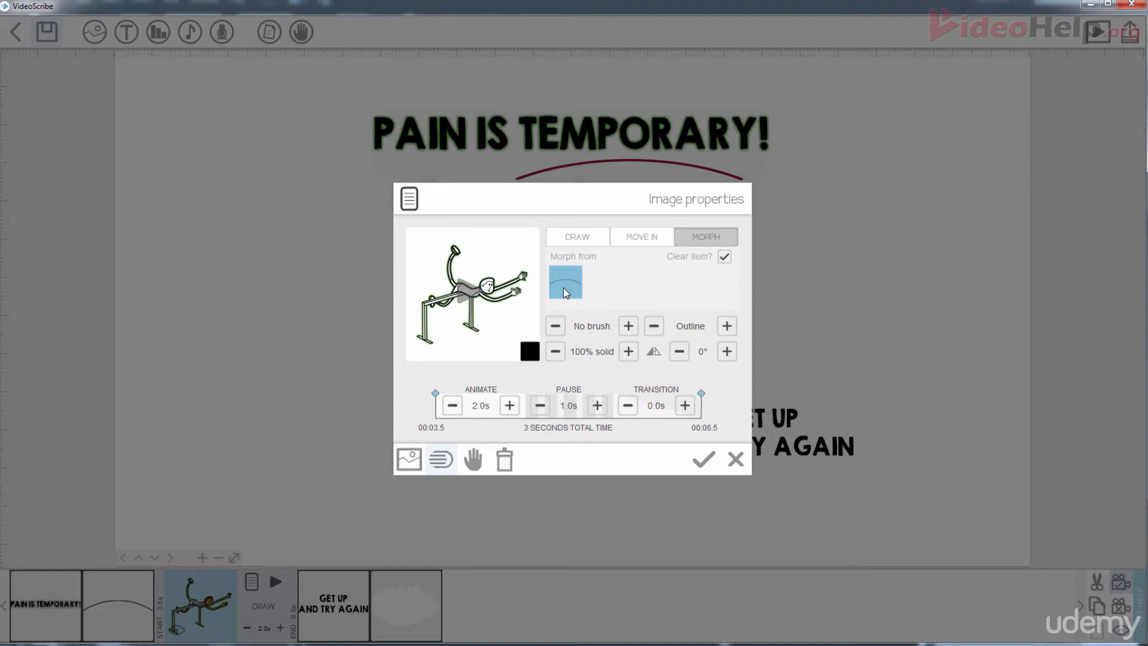
pyautogui.click(637, 236)
pyautogui.click(605, 239)
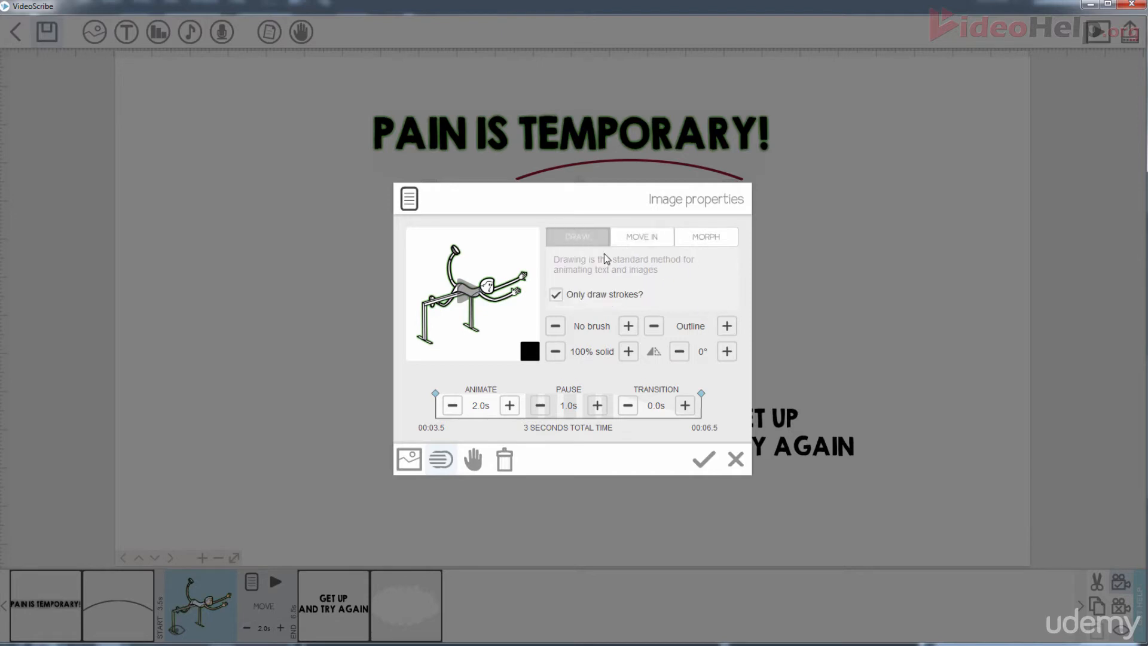
# Set the hurdler's colour style to Full colour and accept the image properties.
pyautogui.click(726, 326)
pyautogui.click(727, 326)
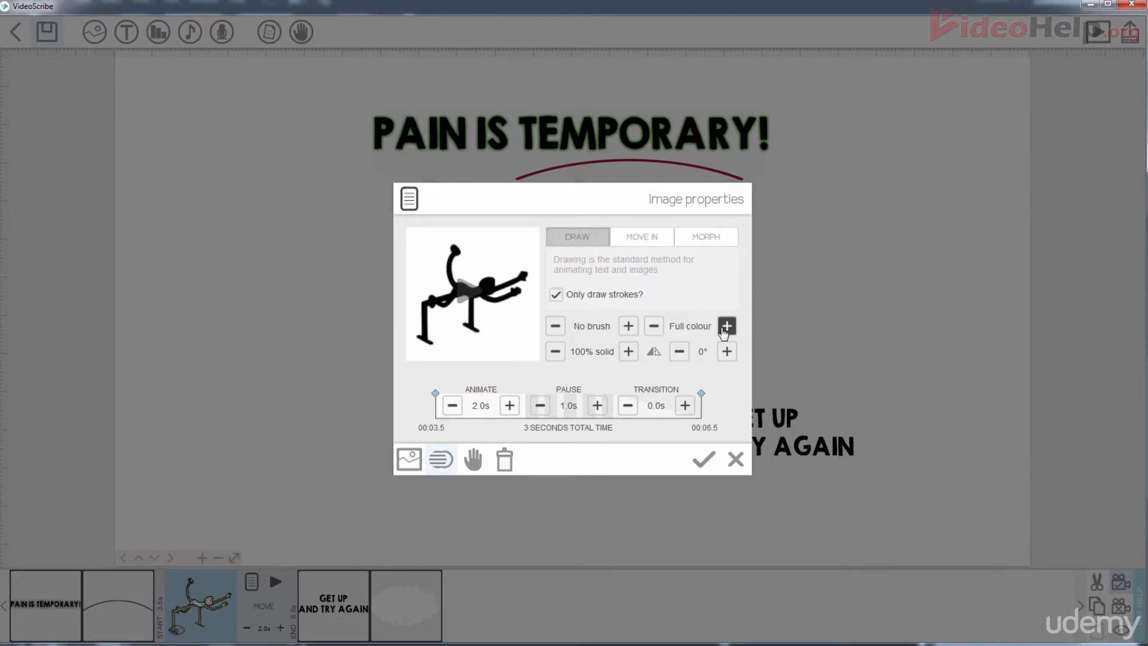
pyautogui.click(705, 463)
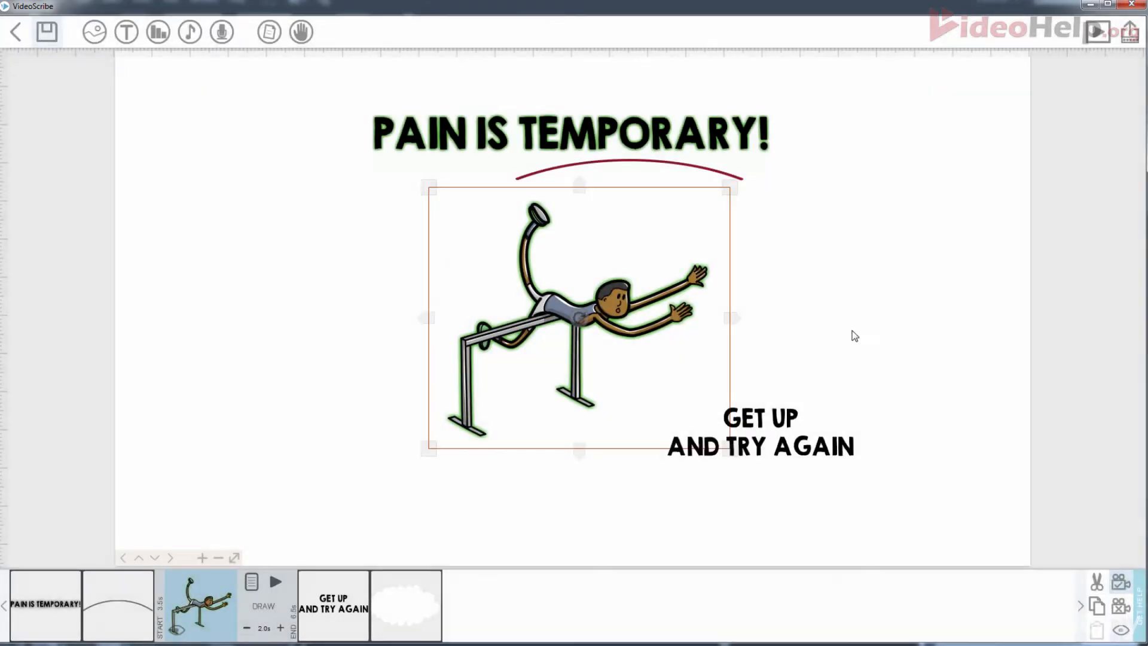